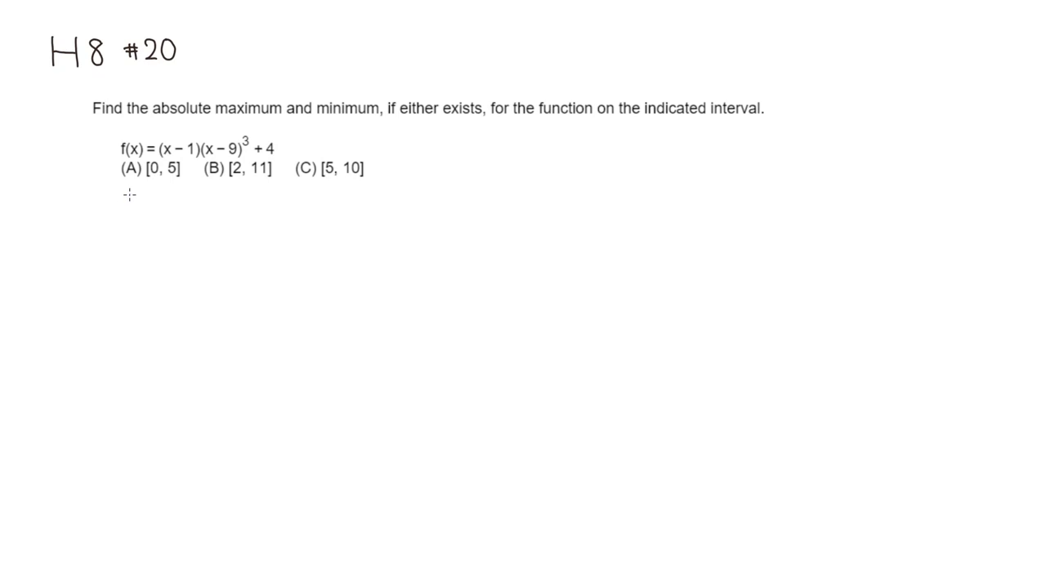
- Handwrite f'(x) = 1·(x−9)³ + (x−1)·3(x−9)² below the problem, marking the product-rule factors
{"action": "mouse_move", "coordinate": [128, 193]}
{"action": "left_mouse_down"}
{"action": "mouse_move", "coordinate": [122, 214]}
{"action": "mouse_move", "coordinate": [130, 200]}
{"action": "mouse_move", "coordinate": [130, 215]}
{"action": "mouse_move", "coordinate": [145, 215]}
{"action": "left_mouse_up"}
{"action": "left_click_drag", "start_coordinate": [150, 206], "coordinate": [157, 210]}
{"action": "left_click_drag", "start_coordinate": [160, 208], "coordinate": [162, 208]}
{"action": "left_click_drag", "start_coordinate": [159, 137], "coordinate": [248, 130]}
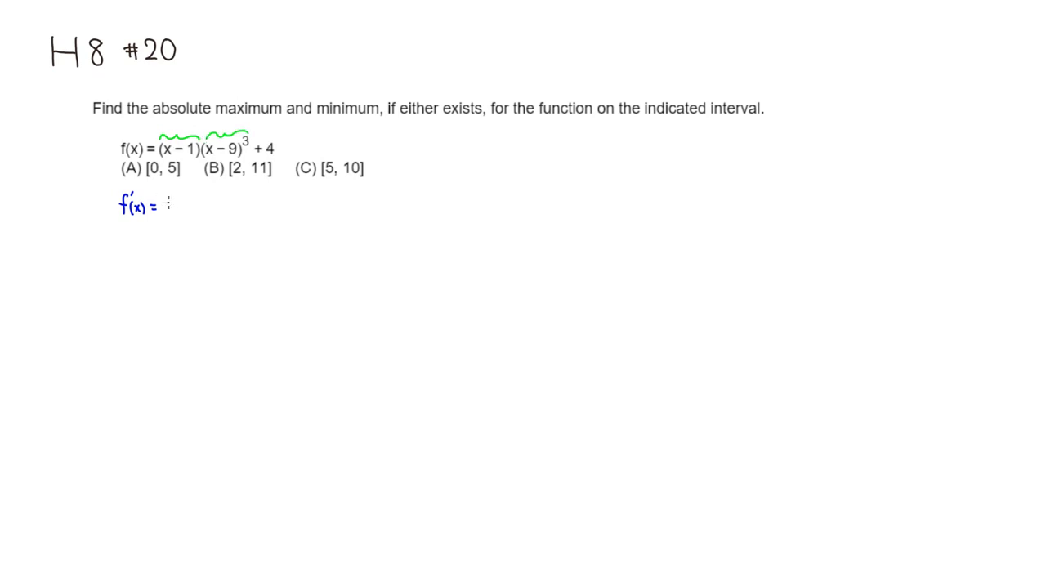
{"action": "mouse_move", "coordinate": [166, 201]}
{"action": "left_mouse_down"}
{"action": "mouse_move", "coordinate": [179, 217]}
{"action": "mouse_move", "coordinate": [205, 206]}
{"action": "mouse_move", "coordinate": [216, 214]}
{"action": "mouse_move", "coordinate": [221, 199]}
{"action": "mouse_move", "coordinate": [253, 213]}
{"action": "left_mouse_up"}
{"action": "mouse_move", "coordinate": [254, 202]}
{"action": "left_mouse_down"}
{"action": "mouse_move", "coordinate": [246, 214]}
{"action": "mouse_move", "coordinate": [272, 213]}
{"action": "left_mouse_up"}
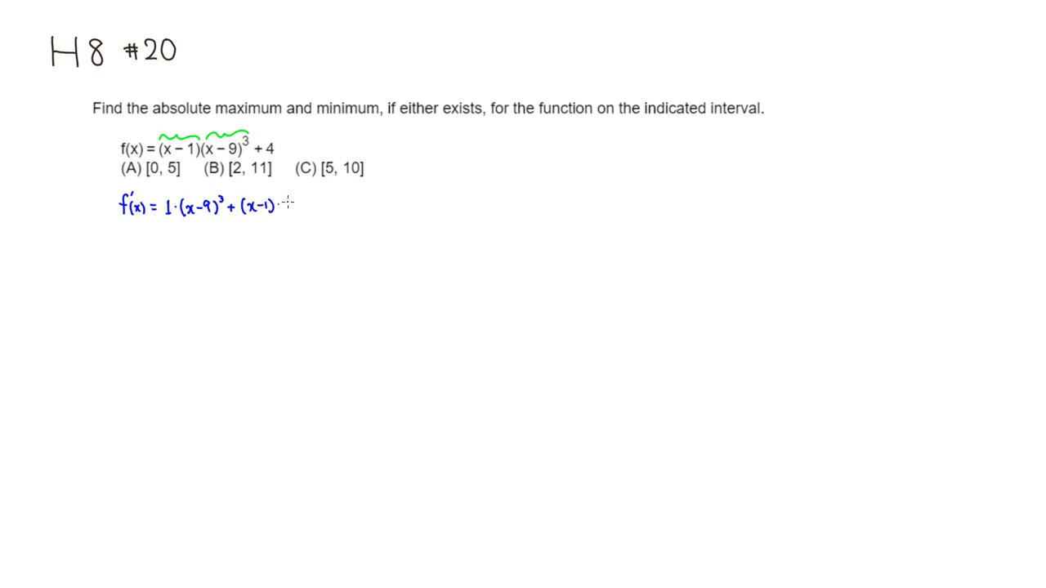
{"action": "mouse_move", "coordinate": [283, 200]}
{"action": "left_mouse_down"}
{"action": "mouse_move", "coordinate": [297, 214]}
{"action": "mouse_move", "coordinate": [327, 209]}
{"action": "mouse_move", "coordinate": [331, 196]}
{"action": "left_mouse_up"}
- Circle the common pieces and factor out (x−9)² as (x−9)²(x−9+3x−3)
{"action": "left_click_drag", "start_coordinate": [152, 235], "coordinate": [160, 235]}
{"action": "left_click_drag", "start_coordinate": [152, 239], "coordinate": [160, 239]}
{"action": "mouse_move", "coordinate": [313, 210]}
{"action": "left_mouse_down"}
{"action": "mouse_move", "coordinate": [303, 217]}
{"action": "mouse_move", "coordinate": [293, 199]}
{"action": "mouse_move", "coordinate": [311, 187]}
{"action": "mouse_move", "coordinate": [333, 190]}
{"action": "mouse_move", "coordinate": [337, 208]}
{"action": "left_mouse_up"}
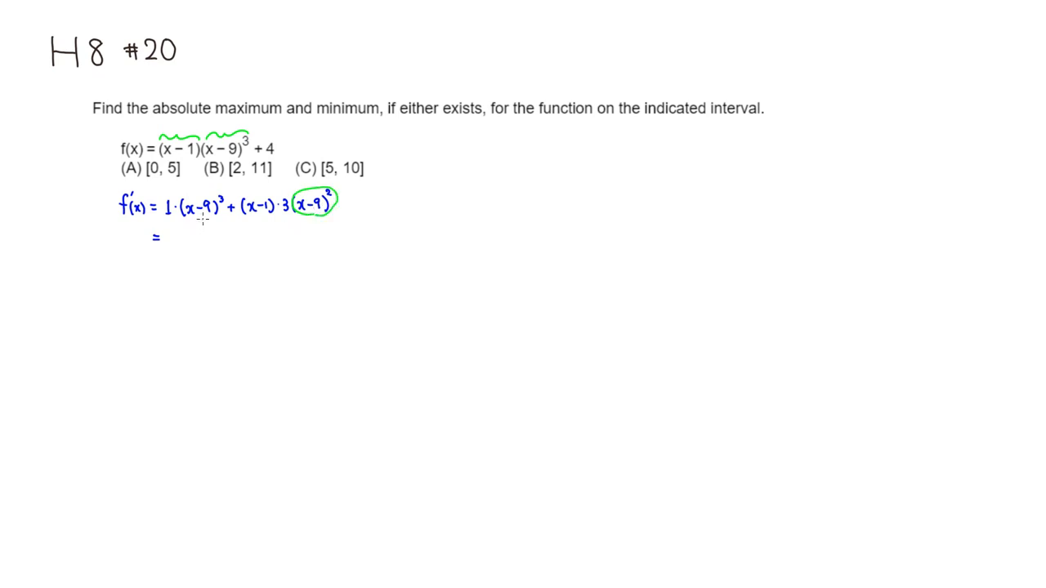
{"action": "left_click_drag", "start_coordinate": [218, 198], "coordinate": [221, 201]}
{"action": "mouse_move", "coordinate": [174, 230]}
{"action": "left_mouse_down"}
{"action": "mouse_move", "coordinate": [172, 245]}
{"action": "mouse_move", "coordinate": [181, 244]}
{"action": "left_mouse_up"}
{"action": "mouse_move", "coordinate": [185, 233]}
{"action": "left_mouse_down"}
{"action": "mouse_move", "coordinate": [177, 244]}
{"action": "mouse_move", "coordinate": [210, 246]}
{"action": "mouse_move", "coordinate": [217, 234]}
{"action": "mouse_move", "coordinate": [219, 245]}
{"action": "mouse_move", "coordinate": [247, 237]}
{"action": "mouse_move", "coordinate": [250, 246]}
{"action": "left_mouse_up"}
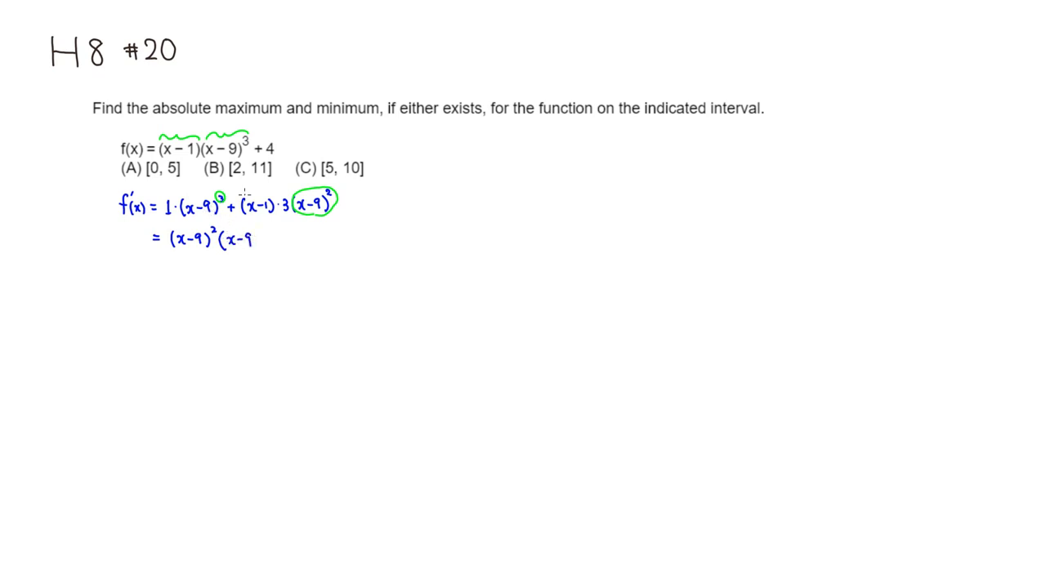
{"action": "mouse_move", "coordinate": [198, 218]}
{"action": "left_mouse_down"}
{"action": "mouse_move", "coordinate": [176, 203]}
{"action": "mouse_move", "coordinate": [214, 194]}
{"action": "mouse_move", "coordinate": [217, 214]}
{"action": "mouse_move", "coordinate": [183, 206]}
{"action": "left_mouse_up"}
{"action": "mouse_move", "coordinate": [288, 208]}
{"action": "left_mouse_down"}
{"action": "mouse_move", "coordinate": [283, 217]}
{"action": "mouse_move", "coordinate": [280, 196]}
{"action": "mouse_move", "coordinate": [283, 215]}
{"action": "mouse_move", "coordinate": [252, 199]}
{"action": "mouse_move", "coordinate": [248, 214]}
{"action": "mouse_move", "coordinate": [258, 201]}
{"action": "left_mouse_up"}
{"action": "left_click_drag", "start_coordinate": [262, 234], "coordinate": [275, 242]}
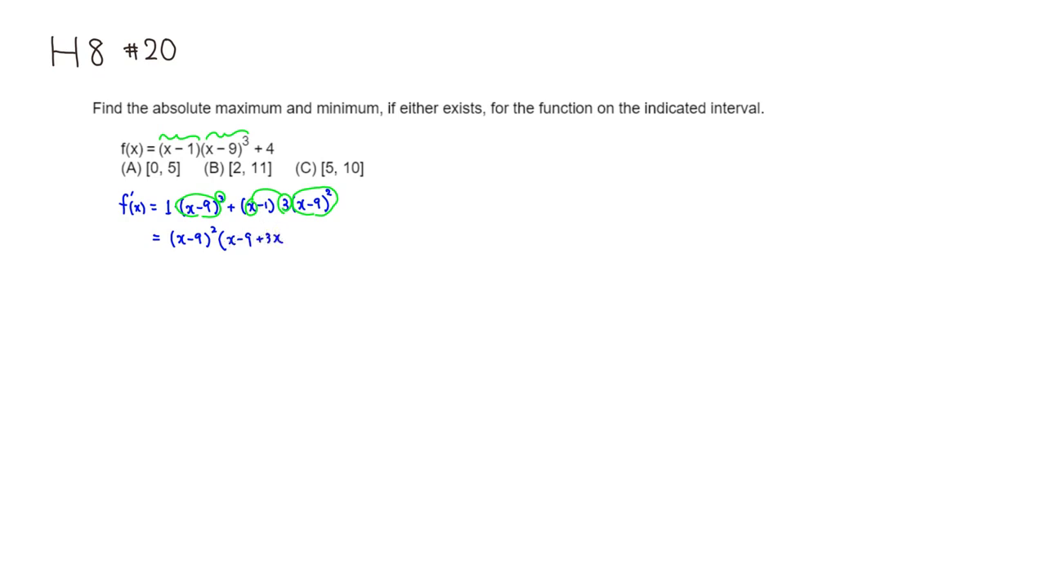
{"action": "mouse_move", "coordinate": [278, 202]}
{"action": "left_mouse_down"}
{"action": "mouse_move", "coordinate": [288, 194]}
{"action": "mouse_move", "coordinate": [261, 201]}
{"action": "left_mouse_up"}
{"action": "left_click_drag", "start_coordinate": [287, 239], "coordinate": [307, 245]}
- Simplify the bracket on the next line to = (x−9)²(4x−12)
{"action": "left_click_drag", "start_coordinate": [150, 265], "coordinate": [157, 265]}
{"action": "left_click_drag", "start_coordinate": [149, 270], "coordinate": [258, 272]}
{"action": "mouse_move", "coordinate": [259, 261]}
{"action": "left_mouse_down"}
{"action": "mouse_move", "coordinate": [249, 273]}
{"action": "mouse_move", "coordinate": [290, 277]}
{"action": "left_mouse_up"}
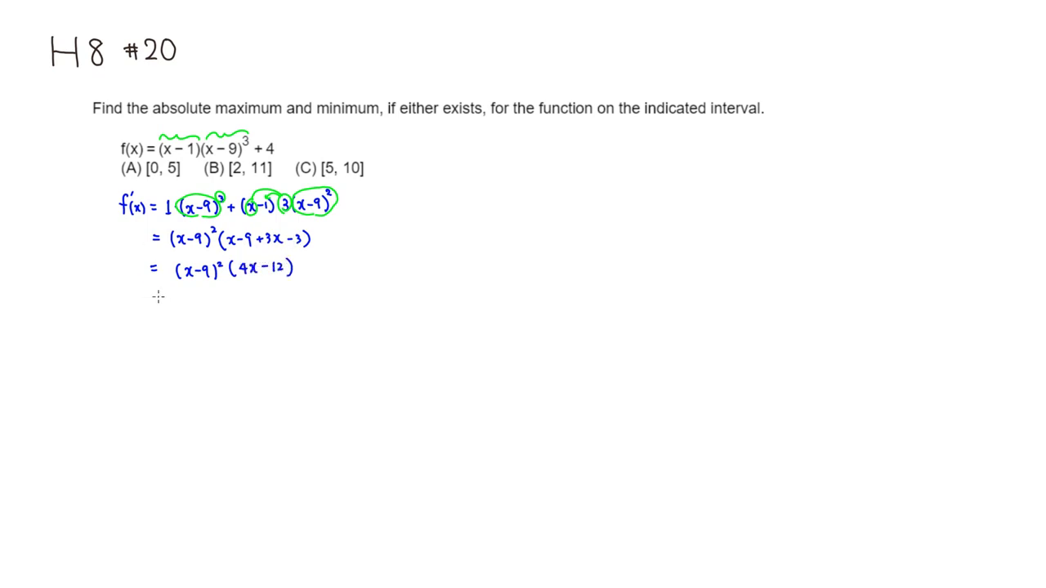
- Write = 4(x−9)²(x−3) = 0, then start the solutions x = 3, 9
{"action": "left_click_drag", "start_coordinate": [152, 297], "coordinate": [159, 298]}
{"action": "mouse_move", "coordinate": [152, 302]}
{"action": "left_mouse_down"}
{"action": "mouse_move", "coordinate": [230, 305]}
{"action": "mouse_move", "coordinate": [247, 286]}
{"action": "mouse_move", "coordinate": [243, 307]}
{"action": "mouse_move", "coordinate": [282, 306]}
{"action": "mouse_move", "coordinate": [301, 291]}
{"action": "left_mouse_up"}
{"action": "left_click_drag", "start_coordinate": [292, 296], "coordinate": [310, 291]}
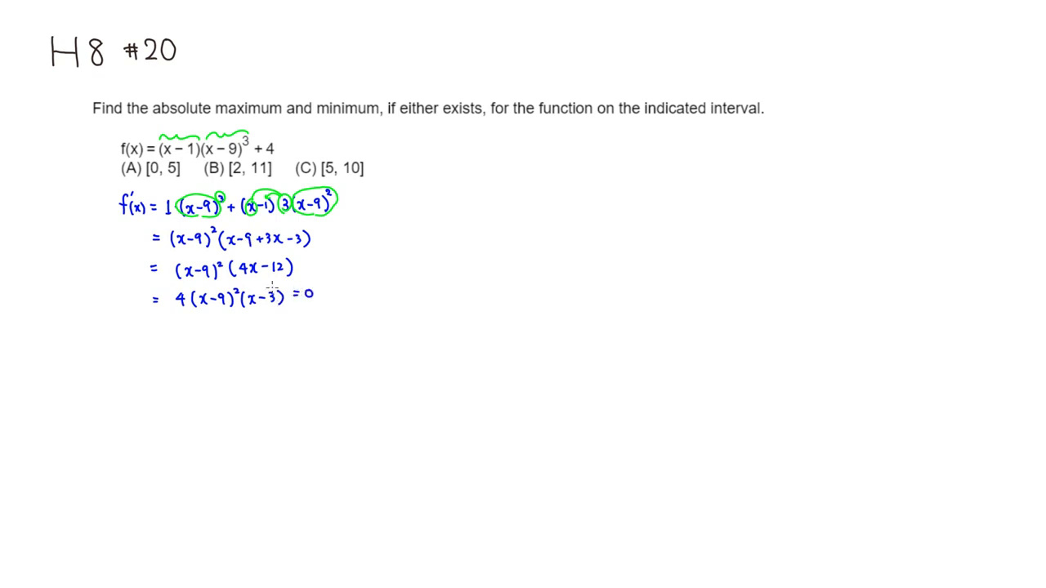
{"action": "mouse_move", "coordinate": [145, 327]}
{"action": "left_mouse_down"}
{"action": "mouse_move", "coordinate": [152, 337]}
{"action": "mouse_move", "coordinate": [228, 328]}
{"action": "left_mouse_up"}
- Start part (A) with f(0), and label x = 3, 9 as (C.N.'s)
{"action": "mouse_move", "coordinate": [129, 365]}
{"action": "left_mouse_down"}
{"action": "mouse_move", "coordinate": [128, 382]}
{"action": "mouse_move", "coordinate": [136, 370]}
{"action": "mouse_move", "coordinate": [139, 377]}
{"action": "left_mouse_up"}
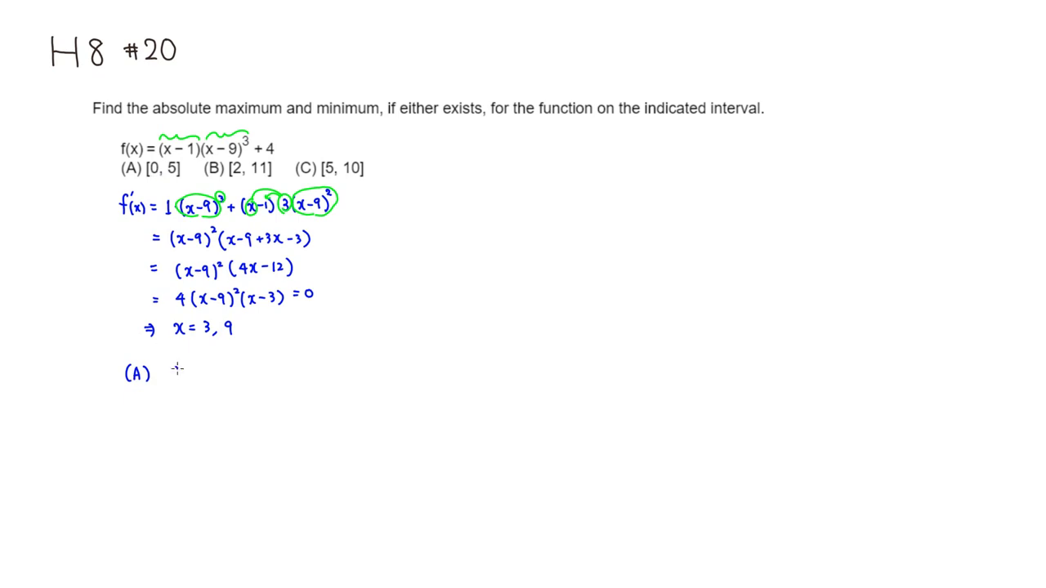
{"action": "mouse_move", "coordinate": [177, 366]}
{"action": "left_mouse_down"}
{"action": "mouse_move", "coordinate": [169, 388]}
{"action": "mouse_move", "coordinate": [191, 376]}
{"action": "left_mouse_up"}
{"action": "mouse_move", "coordinate": [250, 317]}
{"action": "left_mouse_down"}
{"action": "mouse_move", "coordinate": [246, 335]}
{"action": "mouse_move", "coordinate": [283, 325]}
{"action": "left_mouse_up"}
{"action": "left_click", "coordinate": [266, 330]}
{"action": "left_click_drag", "start_coordinate": [290, 323], "coordinate": [286, 331]}
{"action": "left_click_drag", "start_coordinate": [292, 318], "coordinate": [293, 333]}
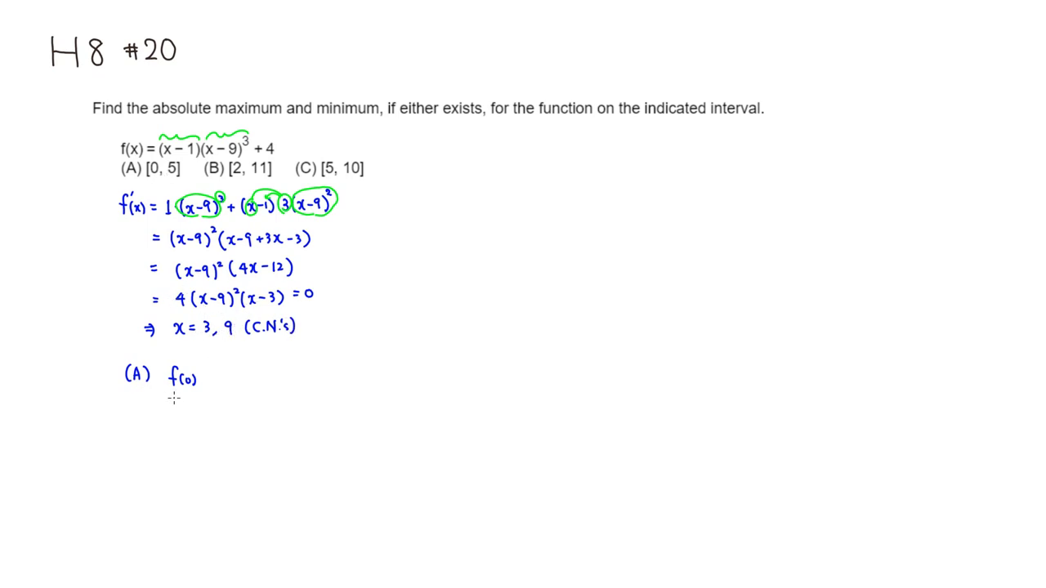
- Write f(3) under f(0) and add equals signs after both
{"action": "mouse_move", "coordinate": [176, 395]}
{"action": "left_mouse_down"}
{"action": "mouse_move", "coordinate": [171, 414]}
{"action": "mouse_move", "coordinate": [176, 403]}
{"action": "mouse_move", "coordinate": [195, 413]}
{"action": "mouse_move", "coordinate": [171, 441]}
{"action": "mouse_move", "coordinate": [176, 431]}
{"action": "mouse_move", "coordinate": [191, 440]}
{"action": "mouse_move", "coordinate": [196, 428]}
{"action": "mouse_move", "coordinate": [200, 440]}
{"action": "left_mouse_up"}
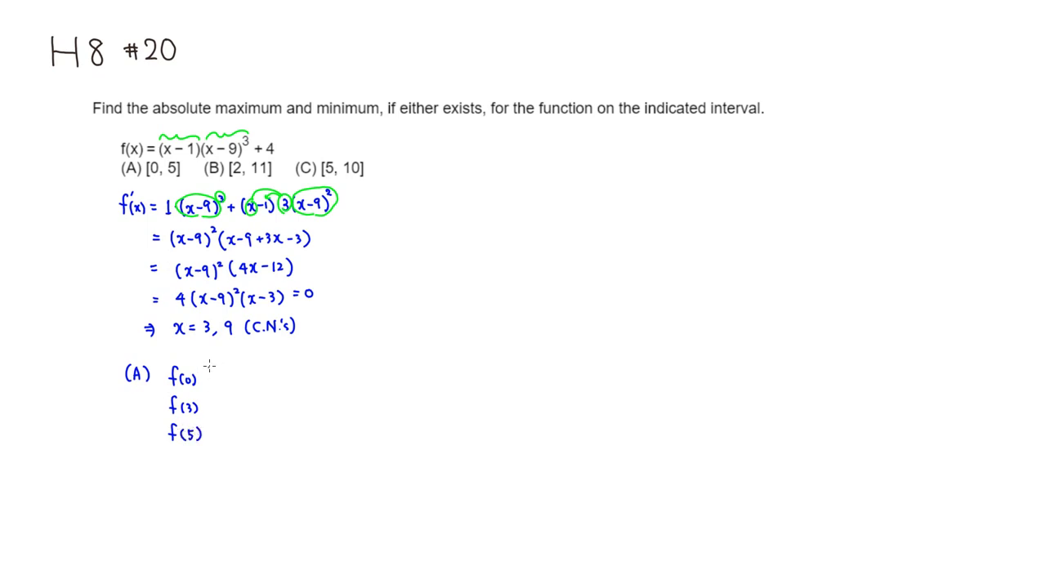
{"action": "left_click_drag", "start_coordinate": [199, 374], "coordinate": [208, 374]}
{"action": "left_click_drag", "start_coordinate": [200, 380], "coordinate": [214, 402]}
{"action": "mouse_move", "coordinate": [205, 408]}
{"action": "left_mouse_down"}
{"action": "mouse_move", "coordinate": [214, 408]}
{"action": "mouse_move", "coordinate": [214, 431]}
{"action": "left_mouse_up"}
- Write f(0) = 9³ + 4 and f(3) = 2·(−6)³ under part (A)
{"action": "left_click_drag", "start_coordinate": [204, 438], "coordinate": [214, 437]}
{"action": "mouse_move", "coordinate": [225, 370]}
{"action": "left_mouse_down"}
{"action": "mouse_move", "coordinate": [224, 381]}
{"action": "mouse_move", "coordinate": [245, 372]}
{"action": "left_mouse_up"}
{"action": "left_click_drag", "start_coordinate": [240, 368], "coordinate": [250, 381]}
{"action": "left_click_drag", "start_coordinate": [225, 403], "coordinate": [231, 411]}
{"action": "mouse_move", "coordinate": [243, 401]}
{"action": "left_mouse_down"}
{"action": "mouse_move", "coordinate": [241, 412]}
{"action": "mouse_move", "coordinate": [254, 410]}
{"action": "left_mouse_up"}
{"action": "mouse_move", "coordinate": [259, 399]}
{"action": "left_mouse_down"}
{"action": "mouse_move", "coordinate": [261, 413]}
{"action": "mouse_move", "coordinate": [286, 400]}
{"action": "left_mouse_up"}
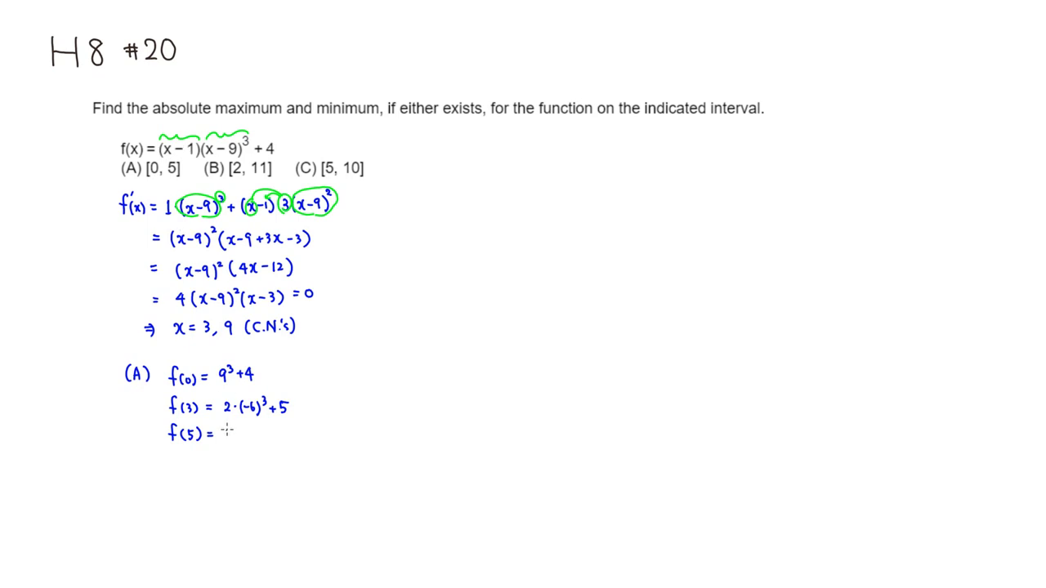
- Write f(5) = 4·(−4)³ + 4, and change the f(3) constant from 5 to 4
{"action": "left_click_drag", "start_coordinate": [226, 424], "coordinate": [233, 439]}
{"action": "mouse_move", "coordinate": [249, 433]}
{"action": "left_mouse_down"}
{"action": "mouse_move", "coordinate": [264, 424]}
{"action": "mouse_move", "coordinate": [284, 434]}
{"action": "left_mouse_up"}
{"action": "left_click_drag", "start_coordinate": [281, 429], "coordinate": [291, 442]}
{"action": "left_click_drag", "start_coordinate": [282, 405], "coordinate": [283, 355]}
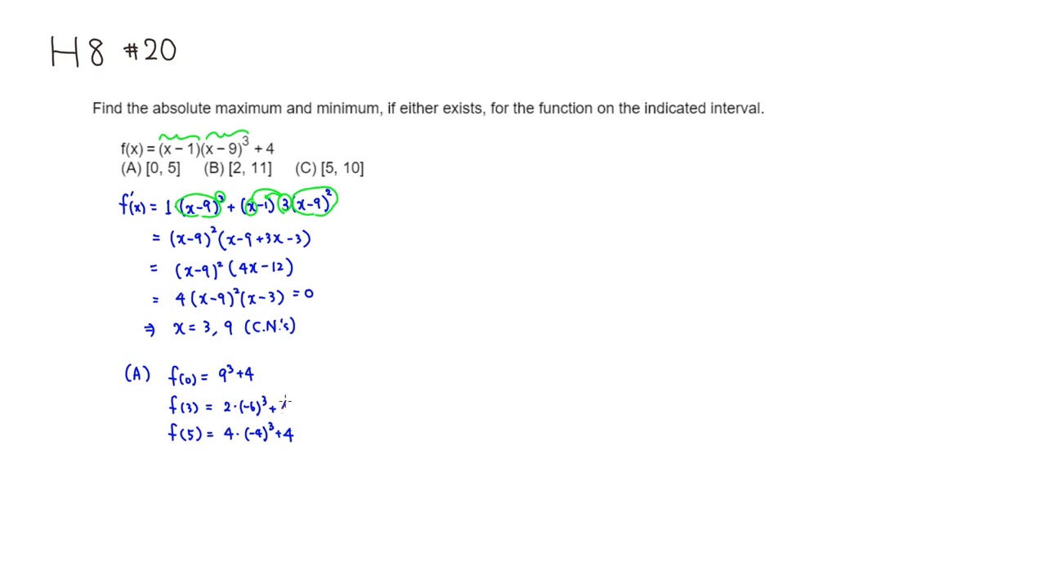
{"action": "left_click_drag", "start_coordinate": [282, 400], "coordinate": [286, 412]}
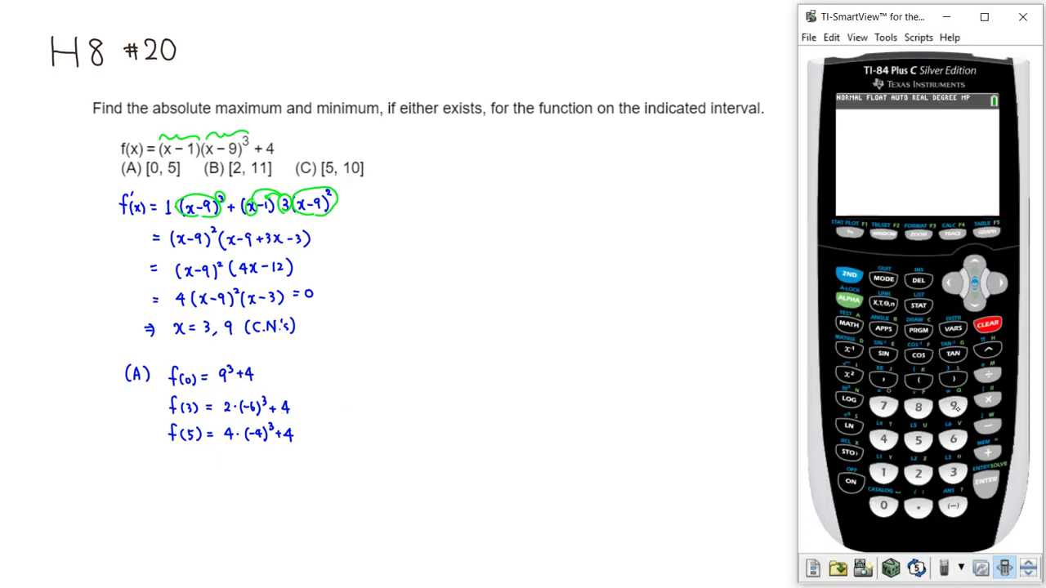
- Try 9³+4 on the TI-84, clear the wrong result, and keep the calculator window on top
{"action": "left_click", "coordinate": [954, 406]}
{"action": "left_click", "coordinate": [988, 349]}
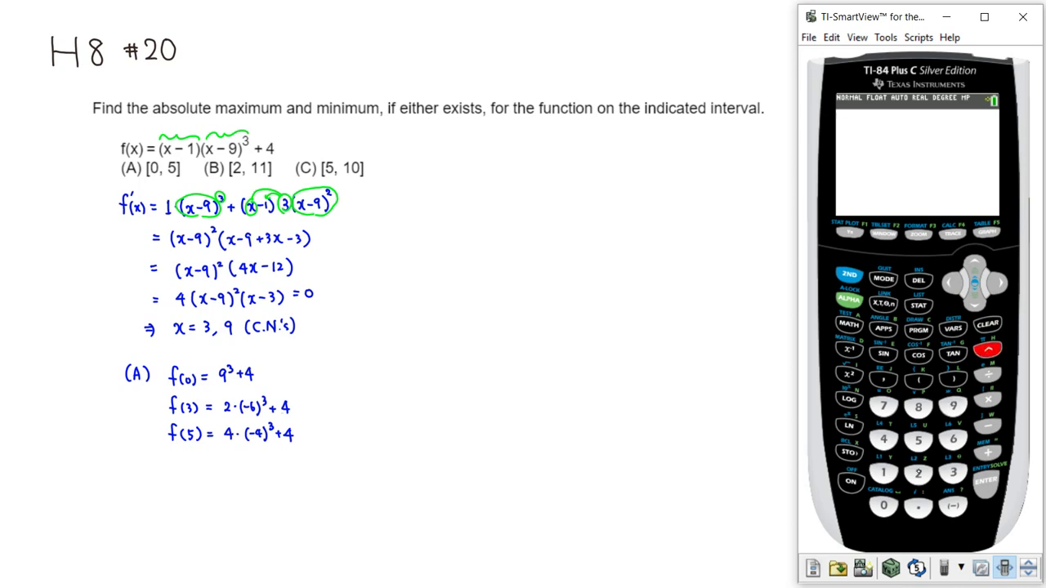
{"action": "left_click", "coordinate": [953, 472]}
{"action": "type", "text": "+4"}
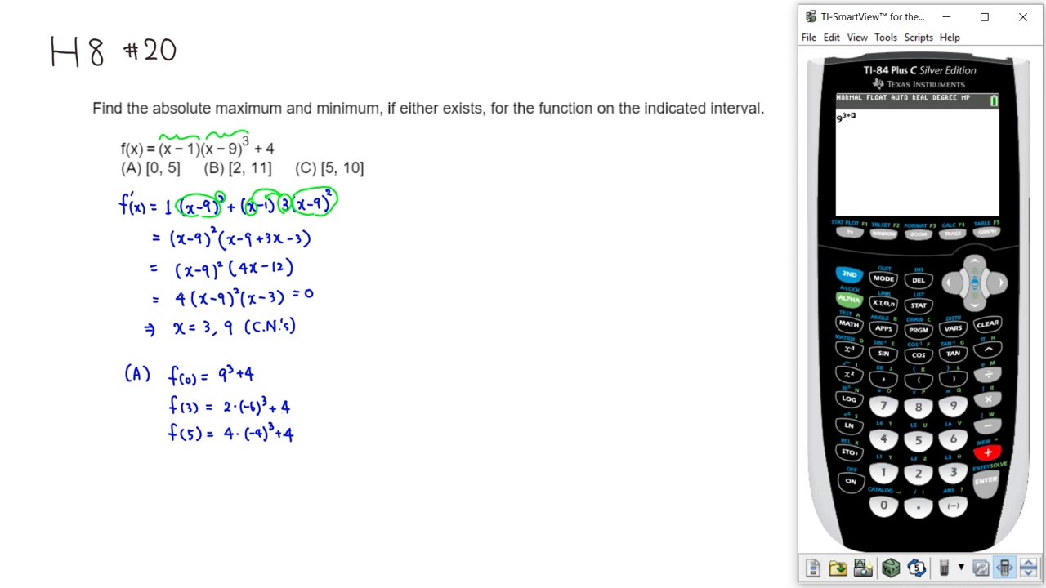
{"action": "left_click", "coordinate": [985, 488]}
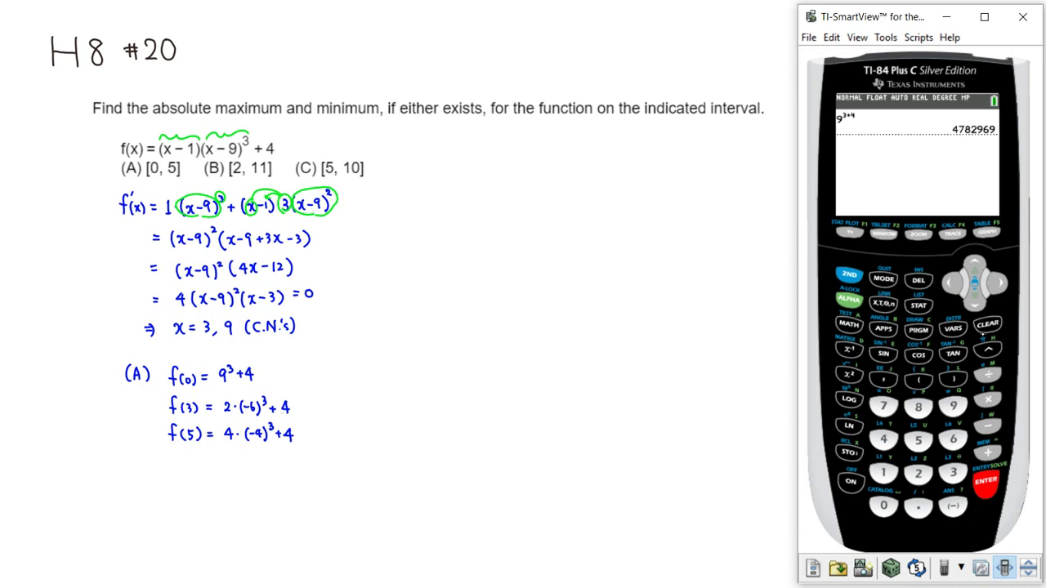
{"action": "left_click", "coordinate": [988, 324]}
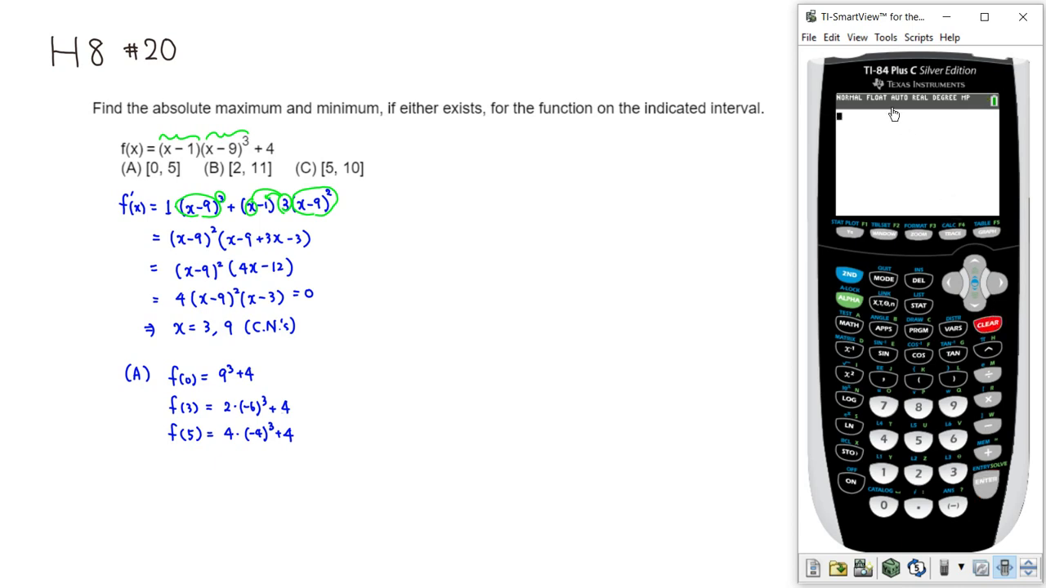
{"action": "left_click", "coordinate": [857, 37]}
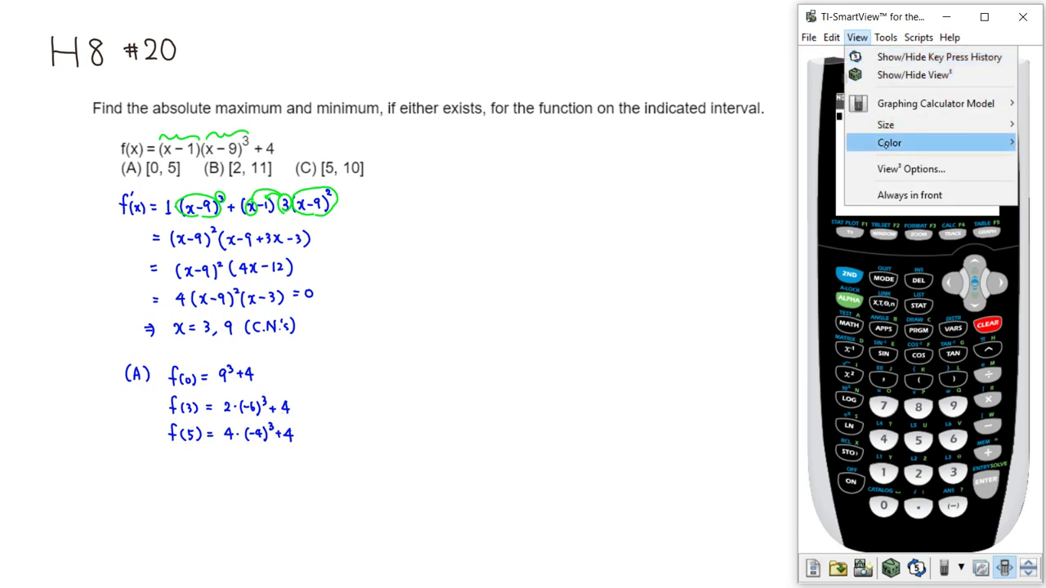
{"action": "left_click", "coordinate": [907, 193]}
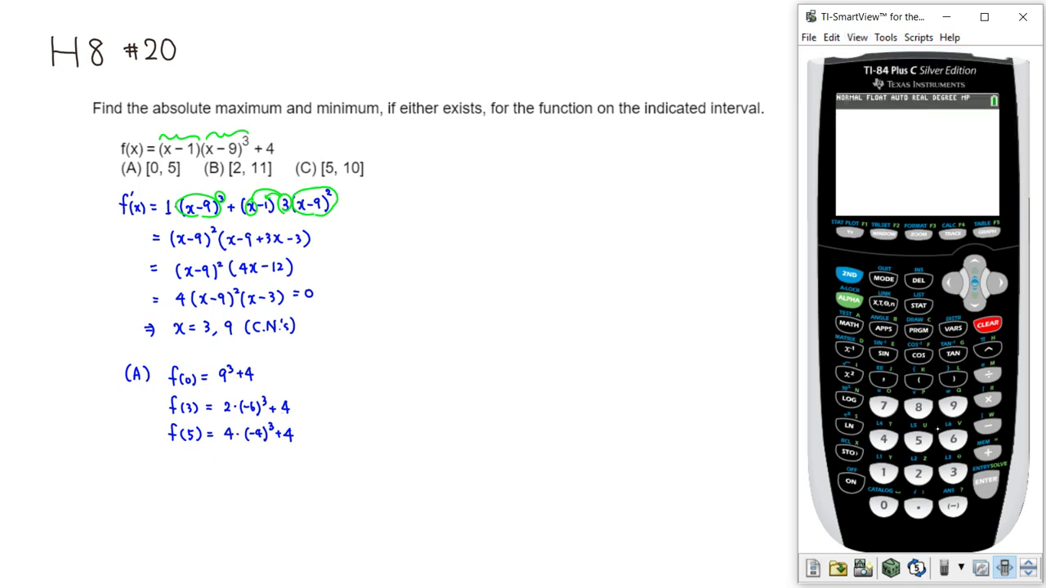
- Compute 9³+4 = 733 on the calculator and write f(0) = 733 in the notes
{"action": "left_click", "coordinate": [952, 407]}
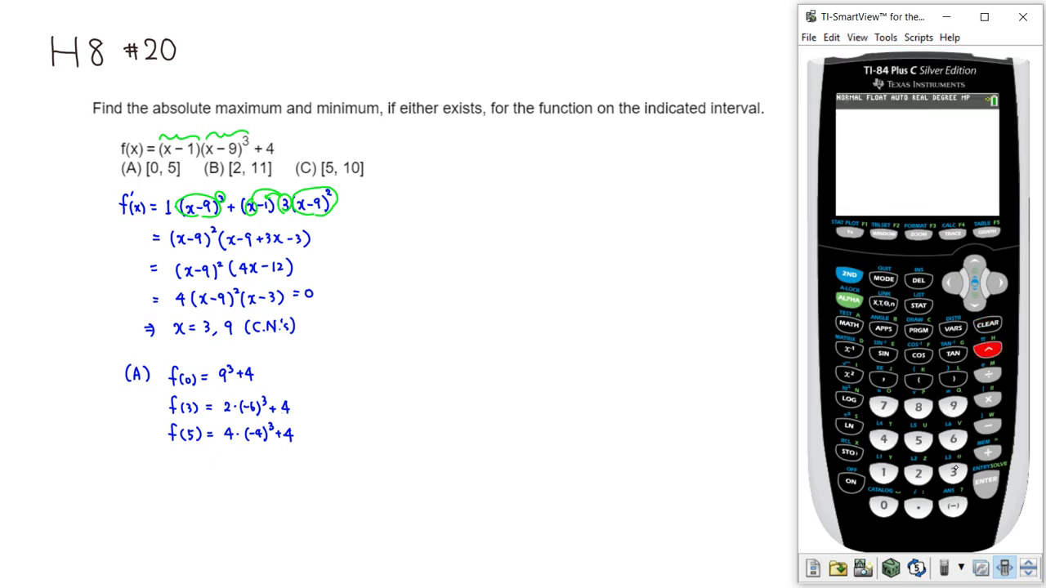
{"action": "left_click", "coordinate": [988, 350]}
{"action": "left_click", "coordinate": [953, 474]}
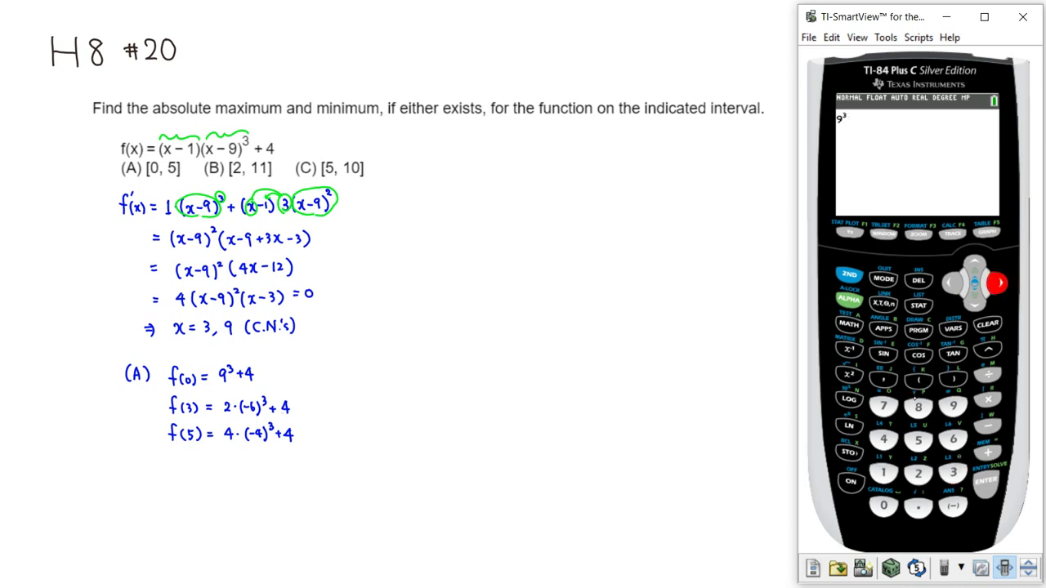
{"action": "left_click", "coordinate": [988, 452]}
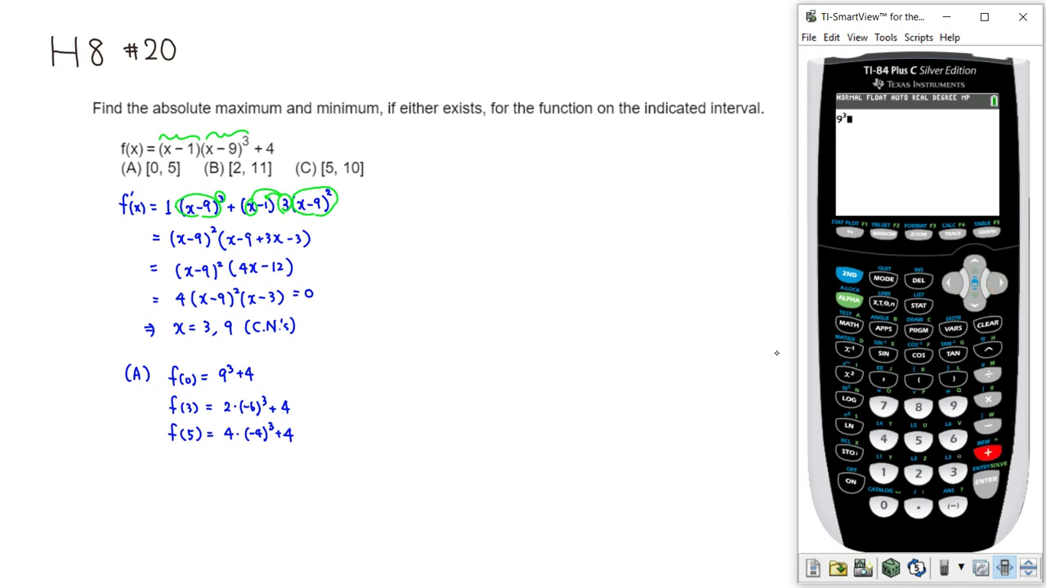
{"action": "type", "text": "4"}
{"action": "left_click", "coordinate": [984, 485]}
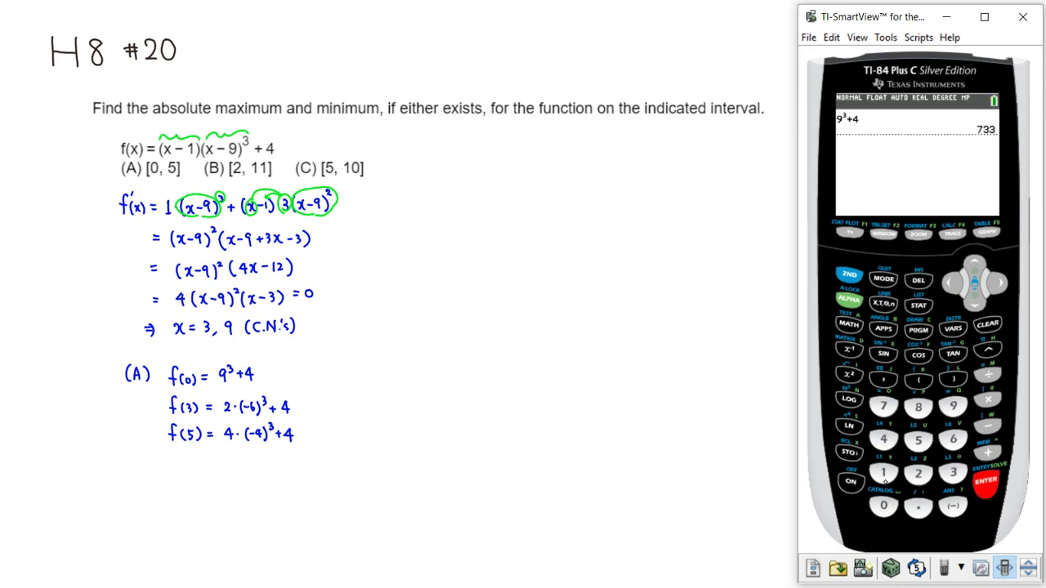
{"action": "left_click", "coordinate": [268, 371]}
{"action": "left_click_drag", "start_coordinate": [267, 370], "coordinate": [277, 370]}
{"action": "left_click_drag", "start_coordinate": [267, 375], "coordinate": [289, 378]}
{"action": "left_click_drag", "start_coordinate": [296, 366], "coordinate": [298, 378]}
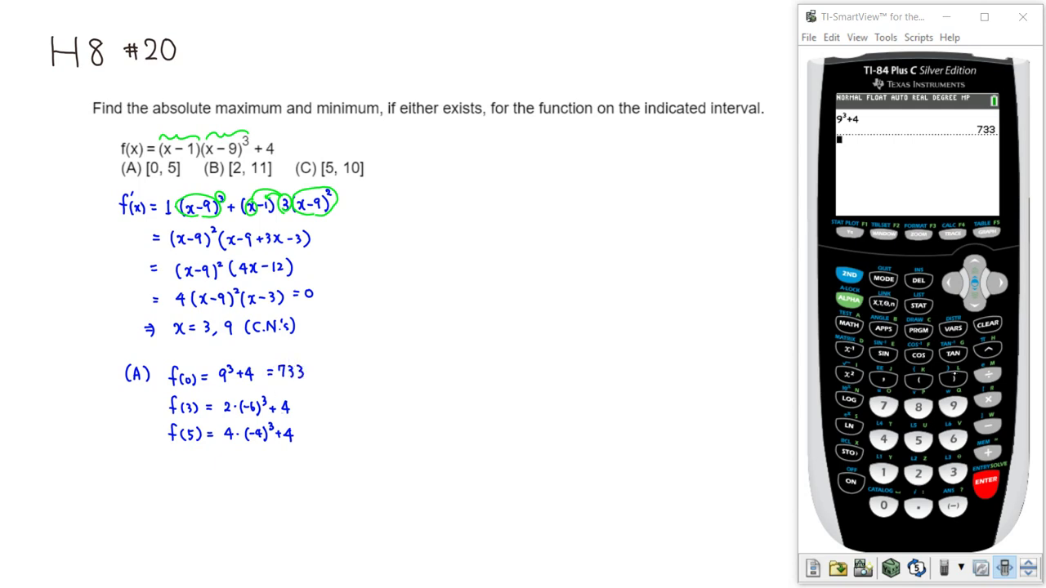
- Evaluate 2*(−6)^3+4 on the calculator, giving −428
{"action": "left_click", "coordinate": [918, 474]}
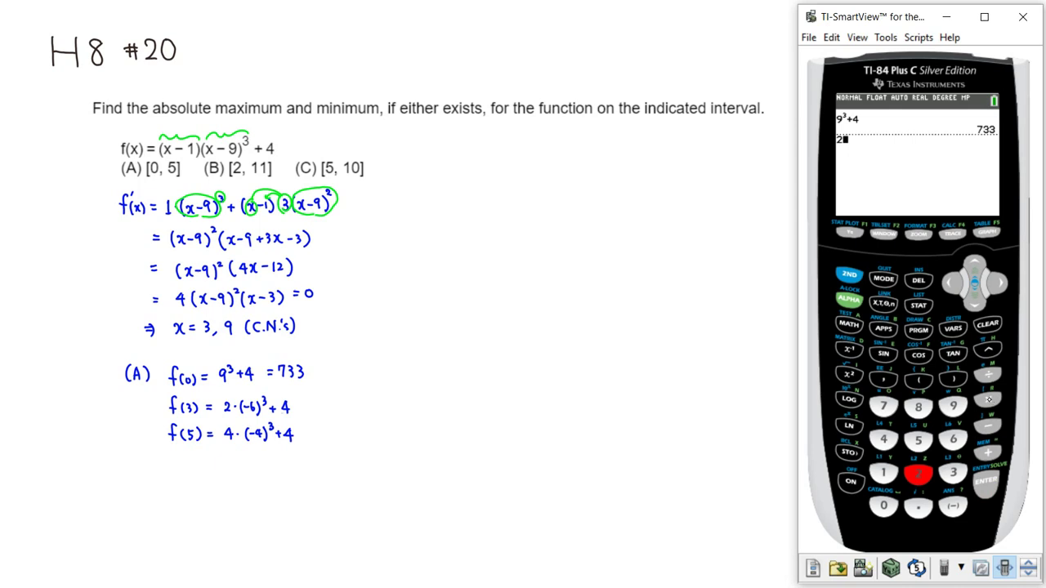
{"action": "left_click", "coordinate": [988, 399]}
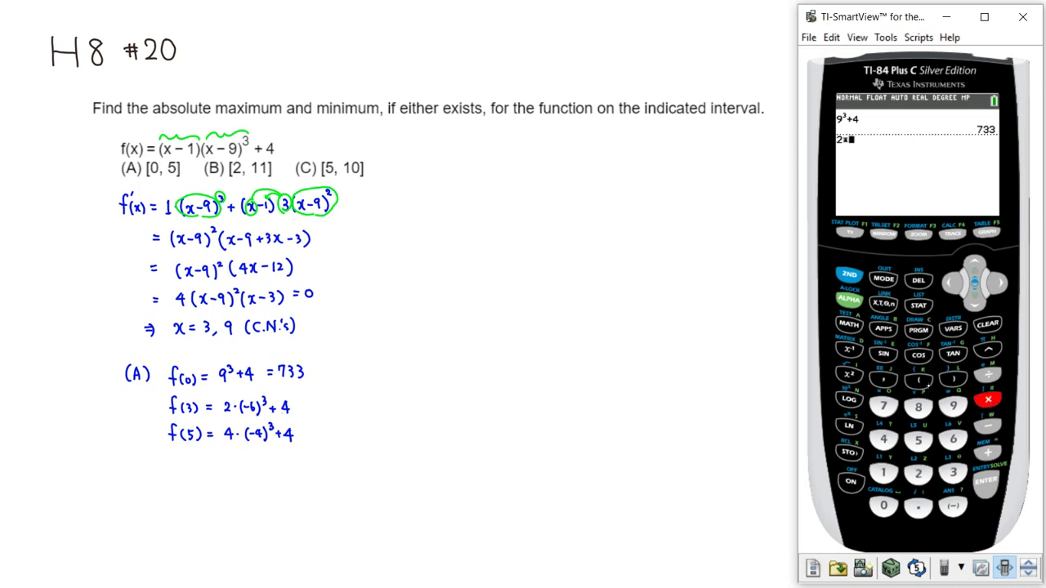
{"action": "left_click", "coordinate": [927, 383]}
{"action": "left_click", "coordinate": [953, 507]}
{"action": "left_click", "coordinate": [953, 440]}
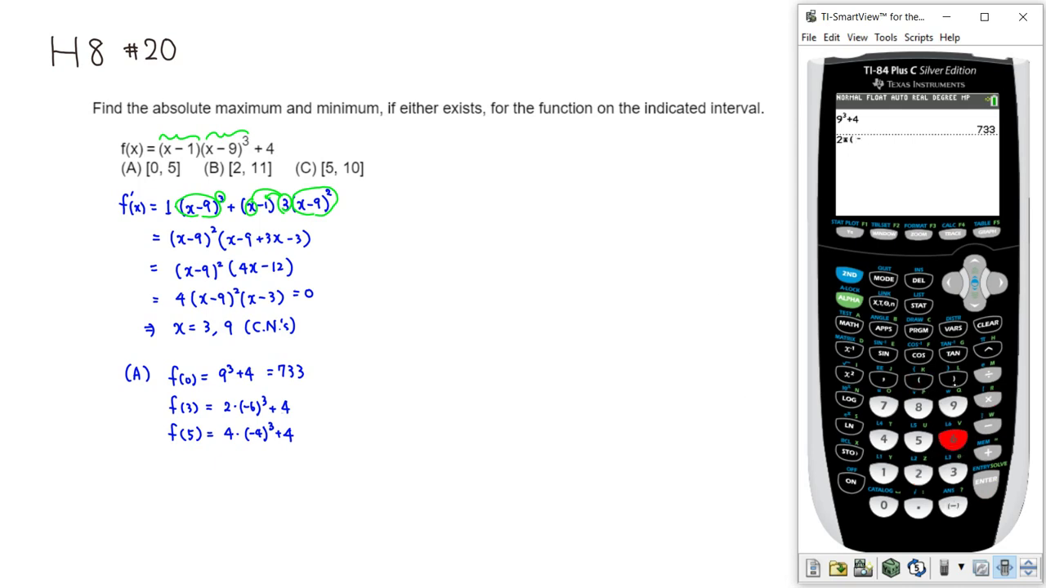
{"action": "left_click", "coordinate": [953, 380]}
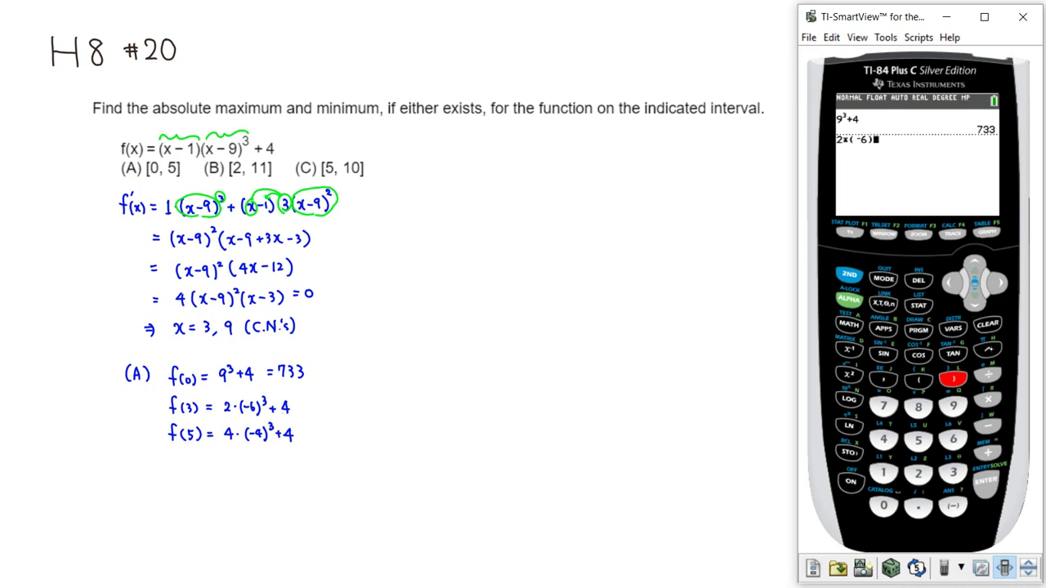
{"action": "left_click", "coordinate": [988, 350]}
{"action": "left_click", "coordinate": [952, 472]}
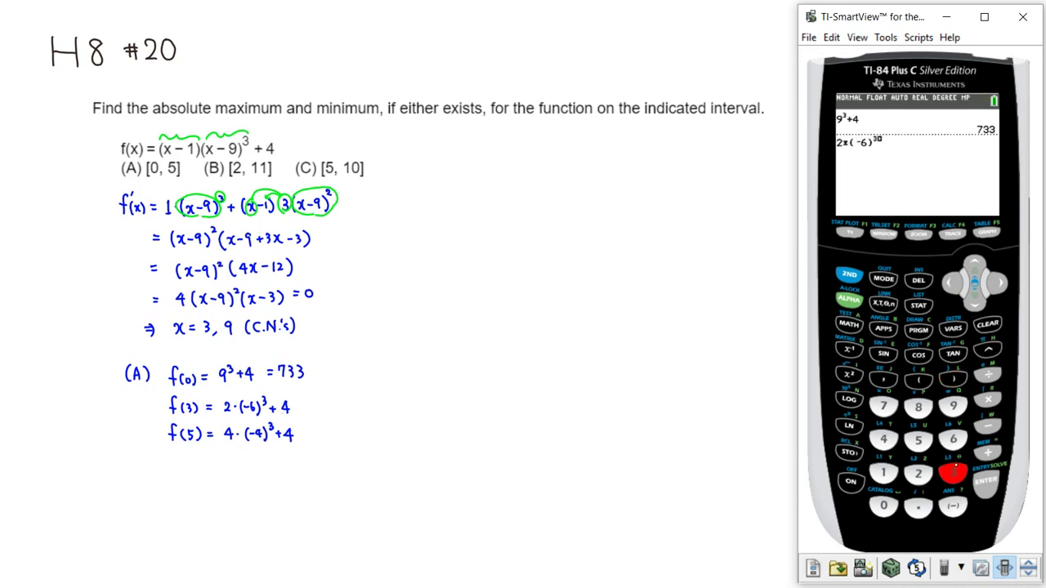
{"action": "left_click", "coordinate": [999, 281]}
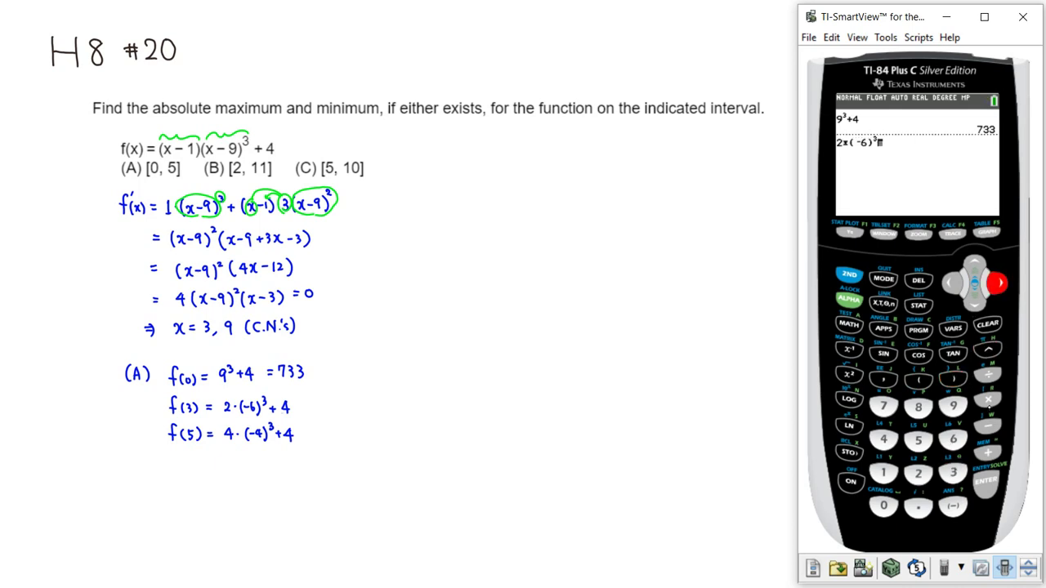
{"action": "left_click", "coordinate": [987, 452]}
{"action": "left_click", "coordinate": [886, 439]}
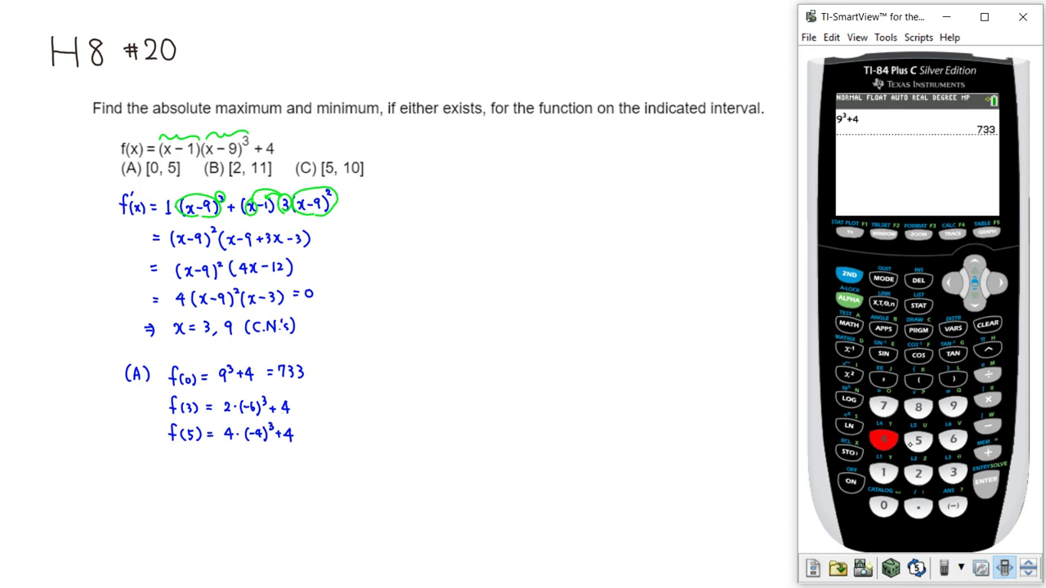
{"action": "left_click", "coordinate": [985, 482]}
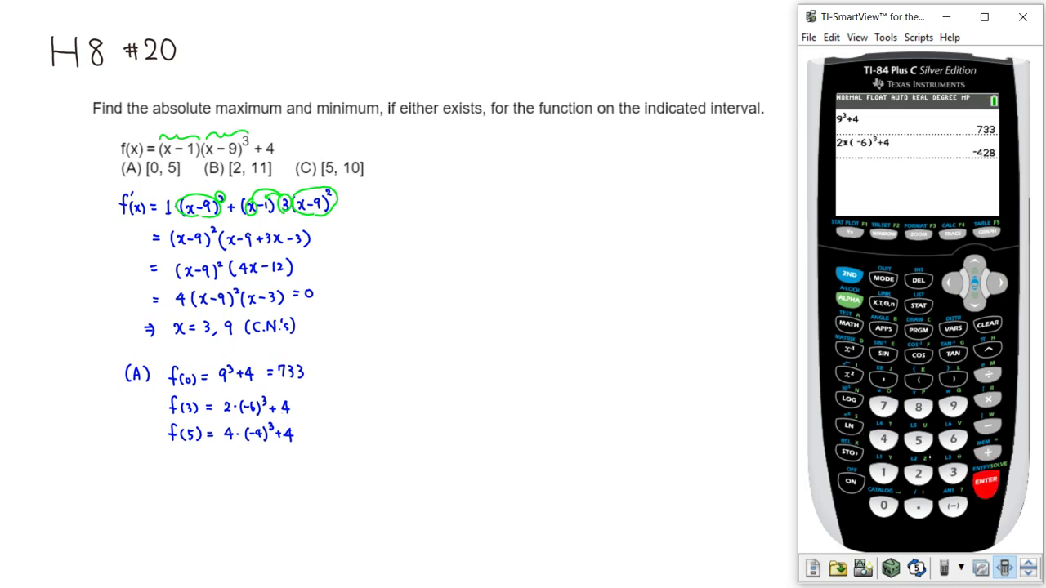
- Record f(3) = −428 in the handwritten notes
{"action": "left_click", "coordinate": [301, 405]}
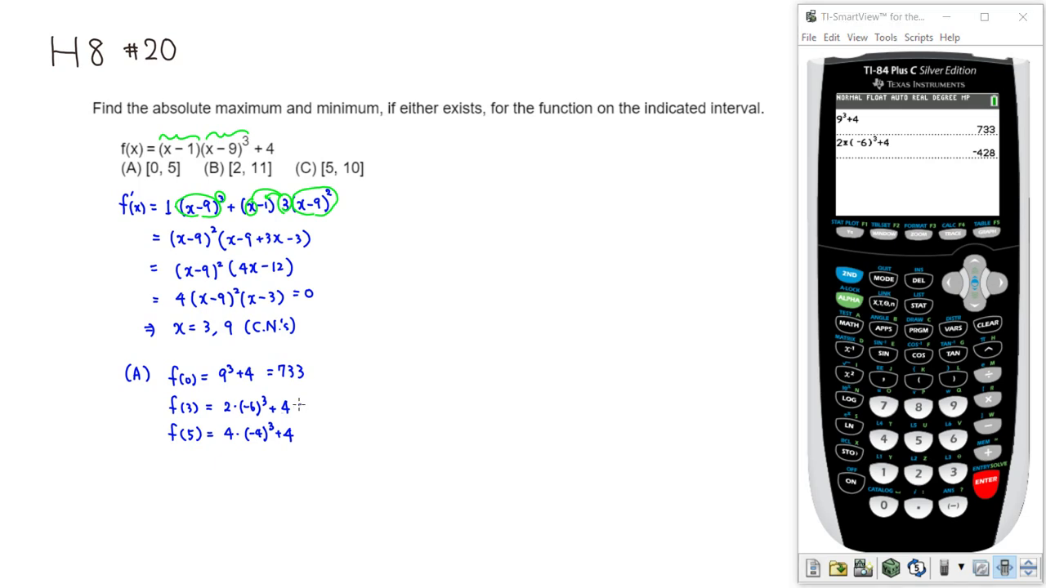
{"action": "left_click_drag", "start_coordinate": [300, 405], "coordinate": [308, 405]}
{"action": "left_click_drag", "start_coordinate": [301, 409], "coordinate": [308, 409]}
{"action": "left_click_drag", "start_coordinate": [312, 406], "coordinate": [320, 407]}
{"action": "mouse_move", "coordinate": [320, 407]}
{"action": "left_mouse_down"}
{"action": "mouse_move", "coordinate": [337, 410]}
{"action": "mouse_move", "coordinate": [343, 400]}
{"action": "left_mouse_up"}
- Evaluate 4*(−4)^3+4 on the calculator, giving −252
{"action": "left_click", "coordinate": [883, 439]}
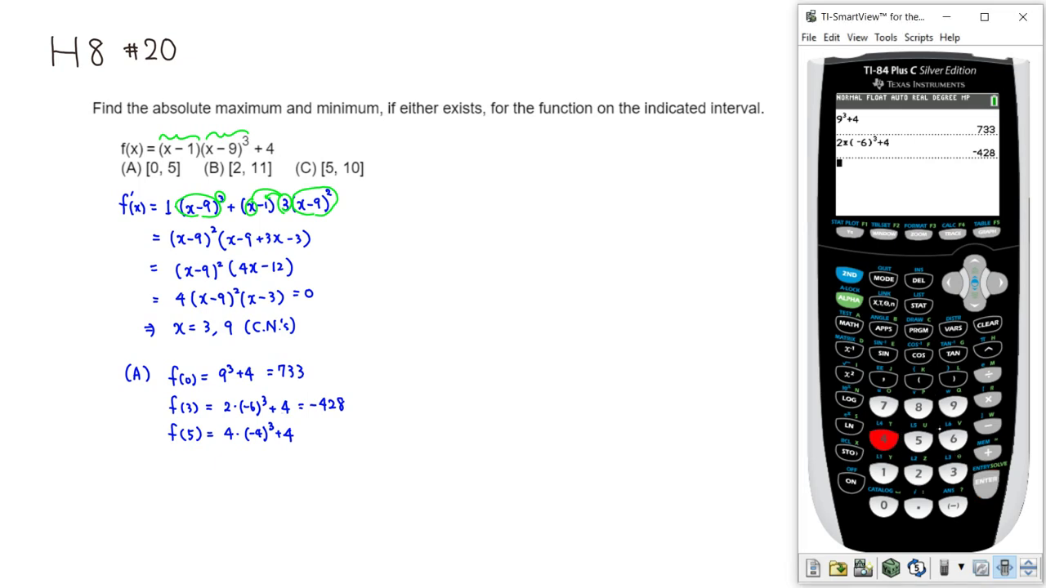
{"action": "left_click", "coordinate": [988, 399]}
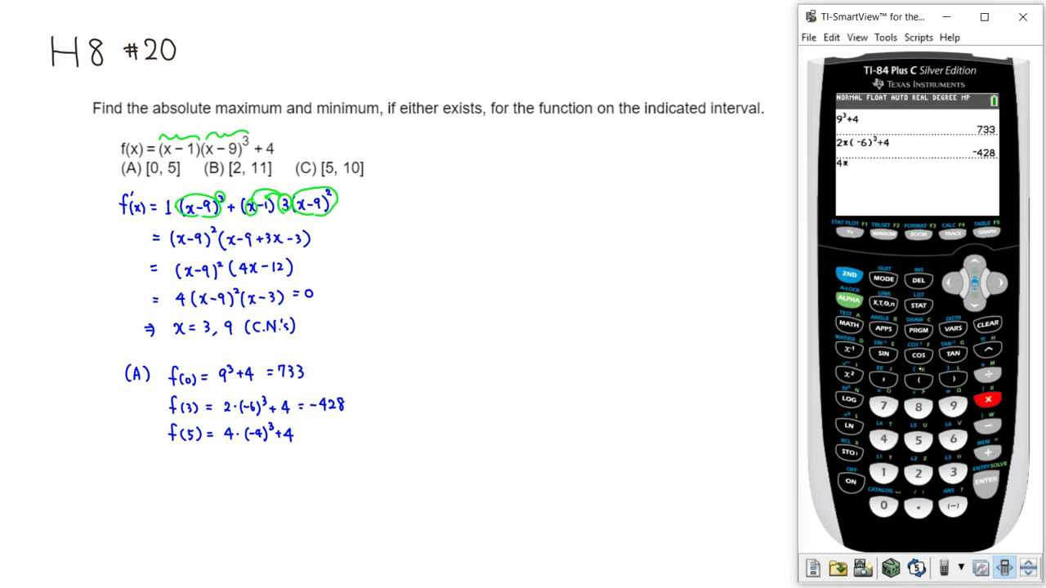
{"action": "left_click", "coordinate": [919, 380]}
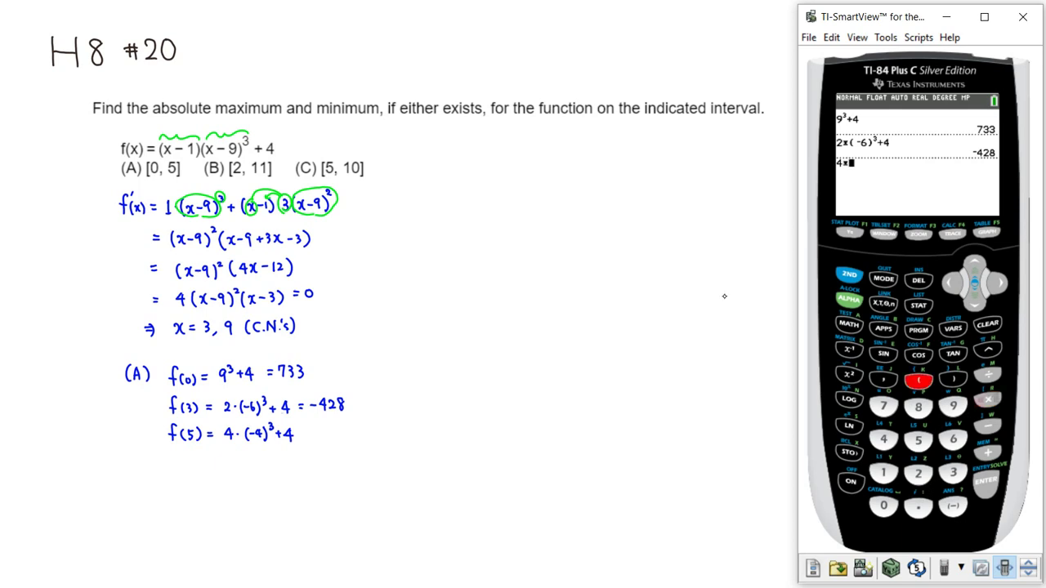
{"action": "left_click", "coordinate": [953, 506]}
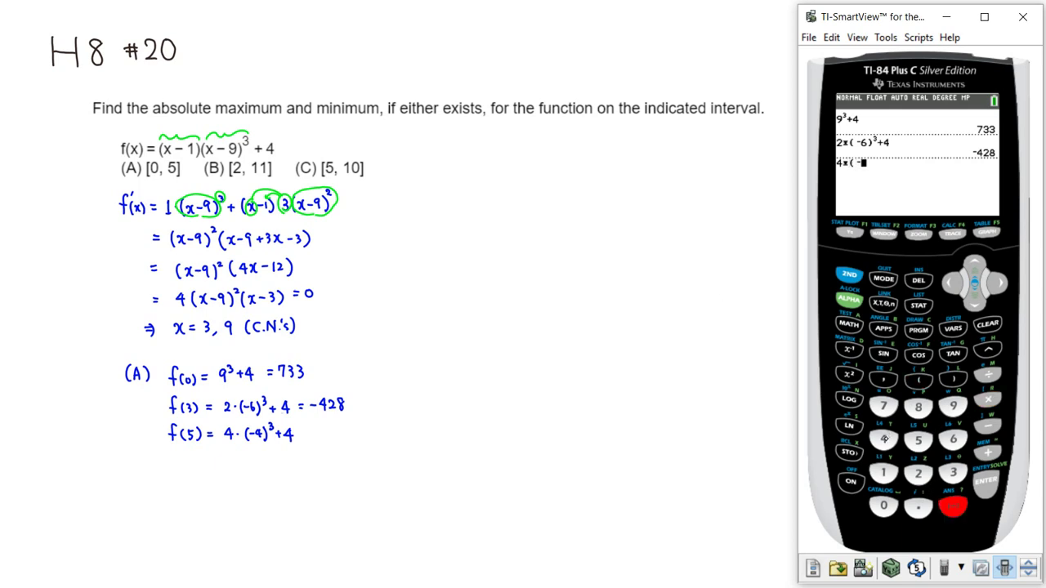
{"action": "left_click", "coordinate": [883, 439]}
{"action": "left_click", "coordinate": [953, 378]}
{"action": "left_click", "coordinate": [988, 350]}
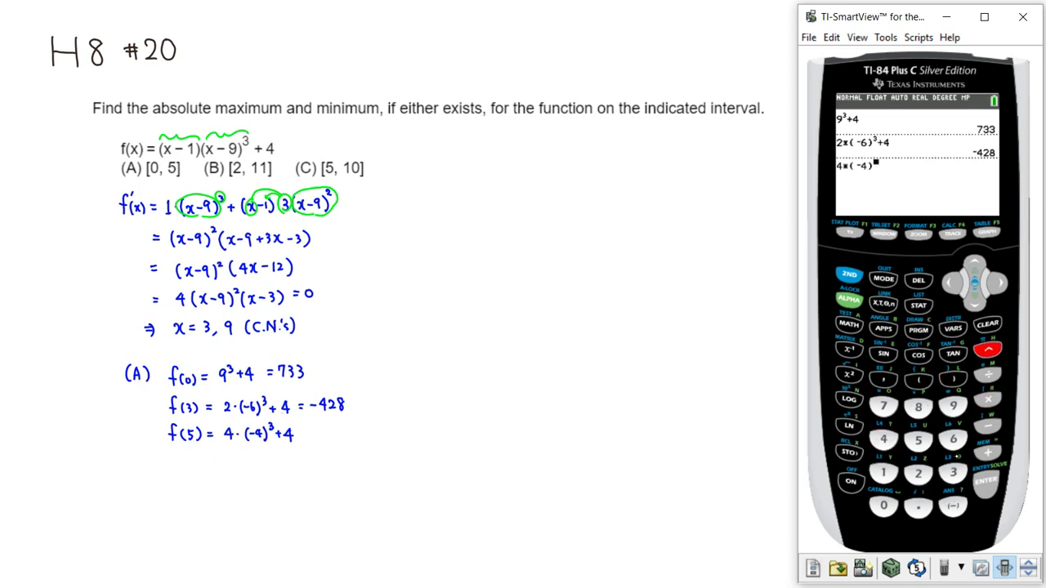
{"action": "left_click", "coordinate": [953, 472]}
{"action": "left_click", "coordinate": [998, 282]}
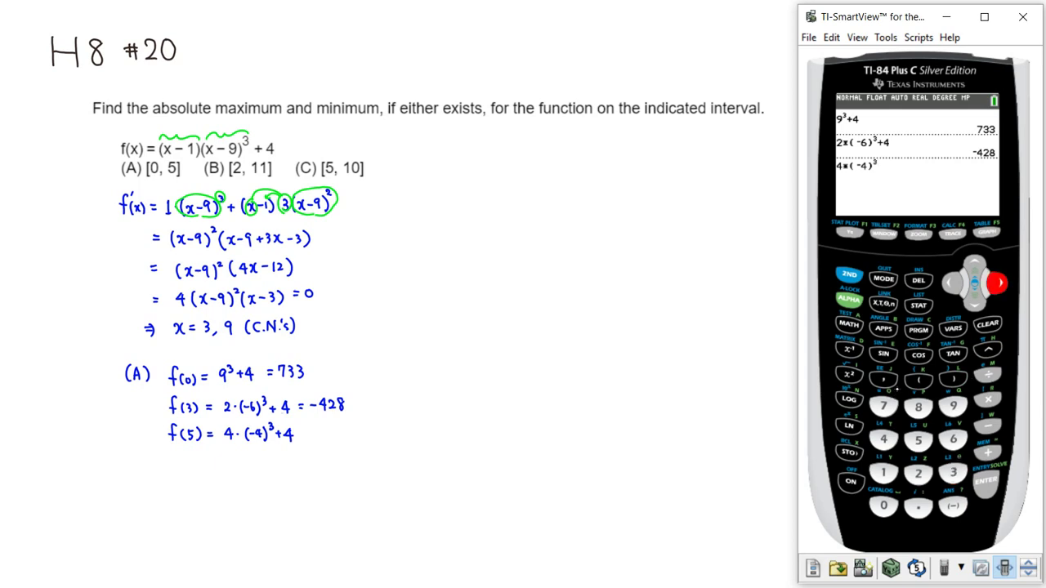
{"action": "left_click", "coordinate": [988, 449]}
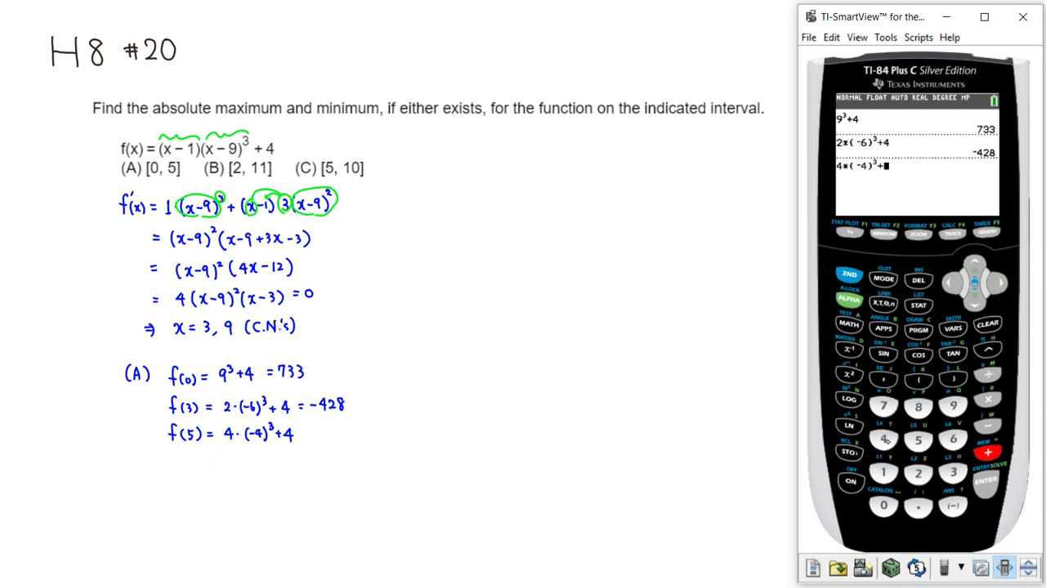
{"action": "type", "text": "4"}
{"action": "left_click", "coordinate": [986, 487]}
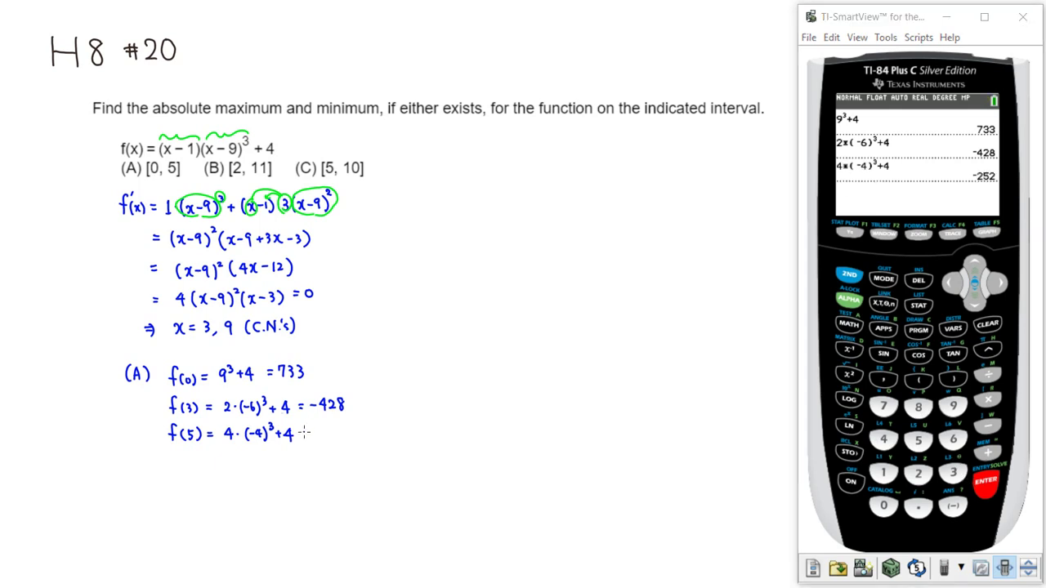
- Write f(5) = −252 in the notes and label 733 as the maximum in red
{"action": "left_click_drag", "start_coordinate": [301, 430], "coordinate": [311, 429]}
{"action": "left_click_drag", "start_coordinate": [300, 435], "coordinate": [354, 439]}
{"action": "mouse_move", "coordinate": [320, 364]}
{"action": "left_mouse_down"}
{"action": "mouse_move", "coordinate": [318, 377]}
{"action": "mouse_move", "coordinate": [330, 367]}
{"action": "mouse_move", "coordinate": [350, 374]}
{"action": "mouse_move", "coordinate": [353, 410]}
{"action": "mouse_move", "coordinate": [377, 404]}
{"action": "left_mouse_up"}
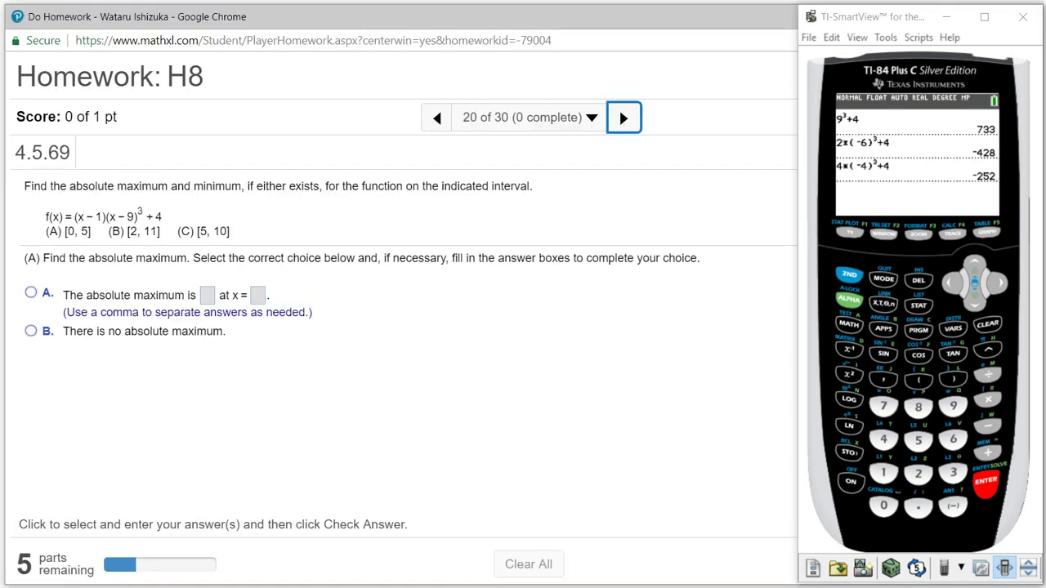
- Enter absolute maximum 733 at x = 0, check the answer, and dismiss the Nice Work message
{"action": "left_click", "coordinate": [207, 298]}
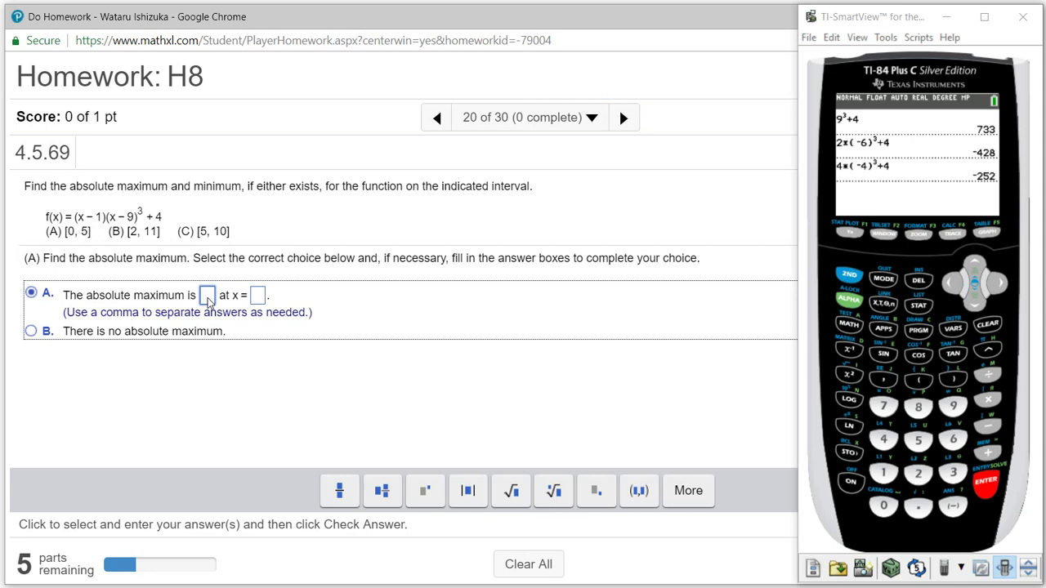
{"action": "type", "text": "733"}
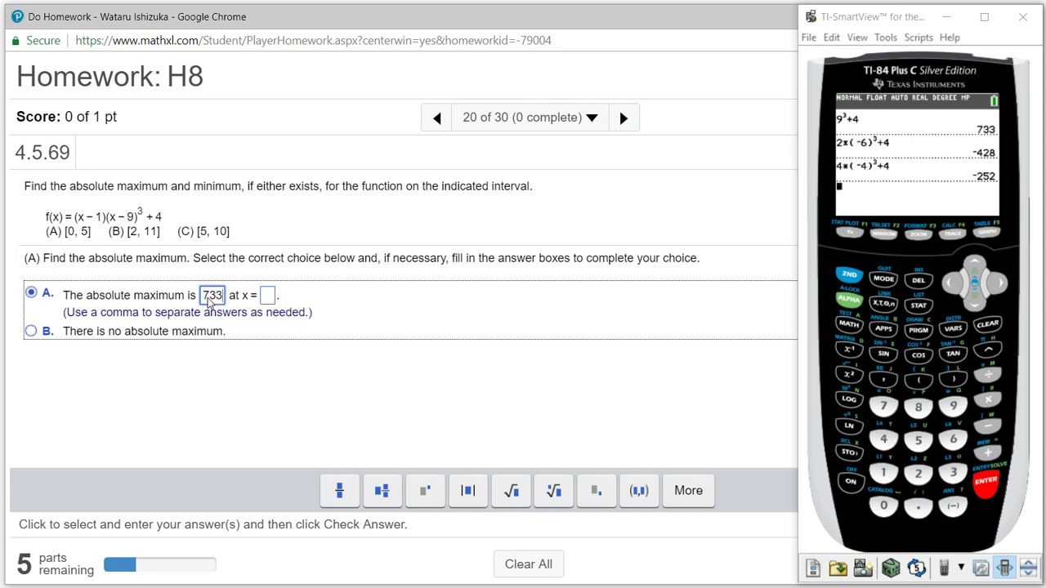
{"action": "left_click", "coordinate": [267, 296]}
{"action": "type", "text": "0"}
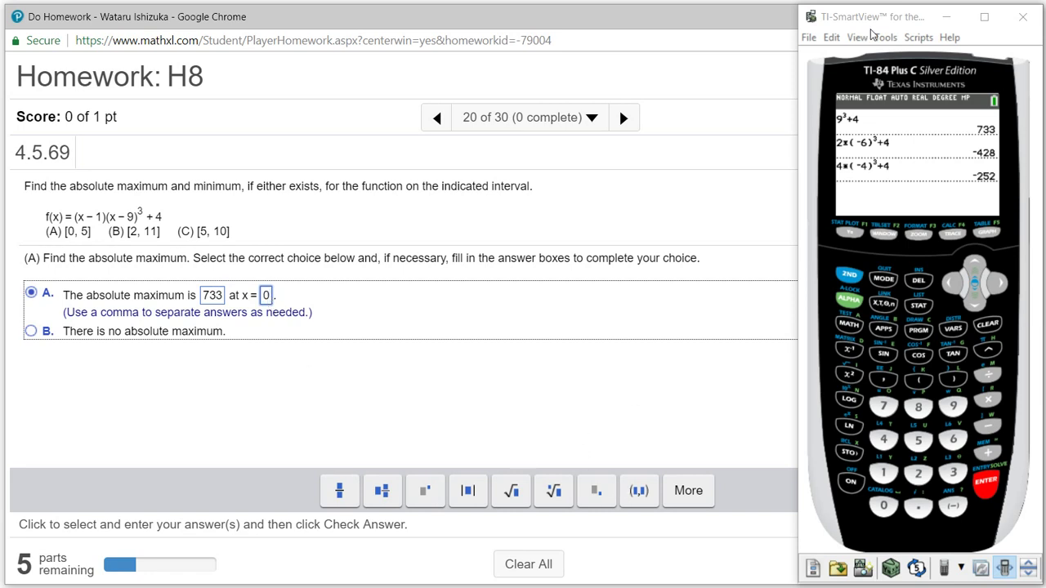
{"action": "left_click", "coordinate": [946, 17]}
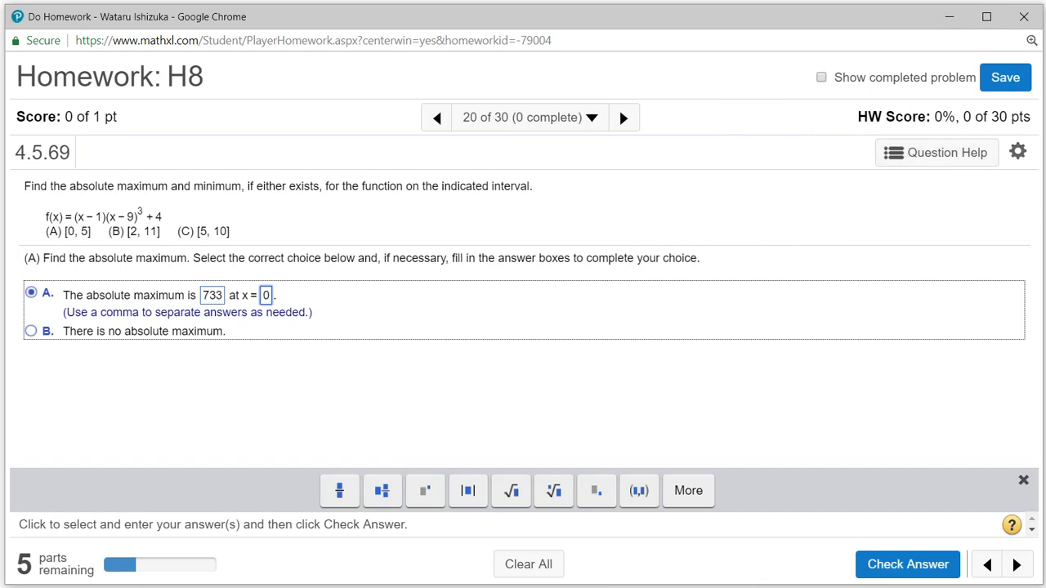
{"action": "left_click", "coordinate": [899, 572]}
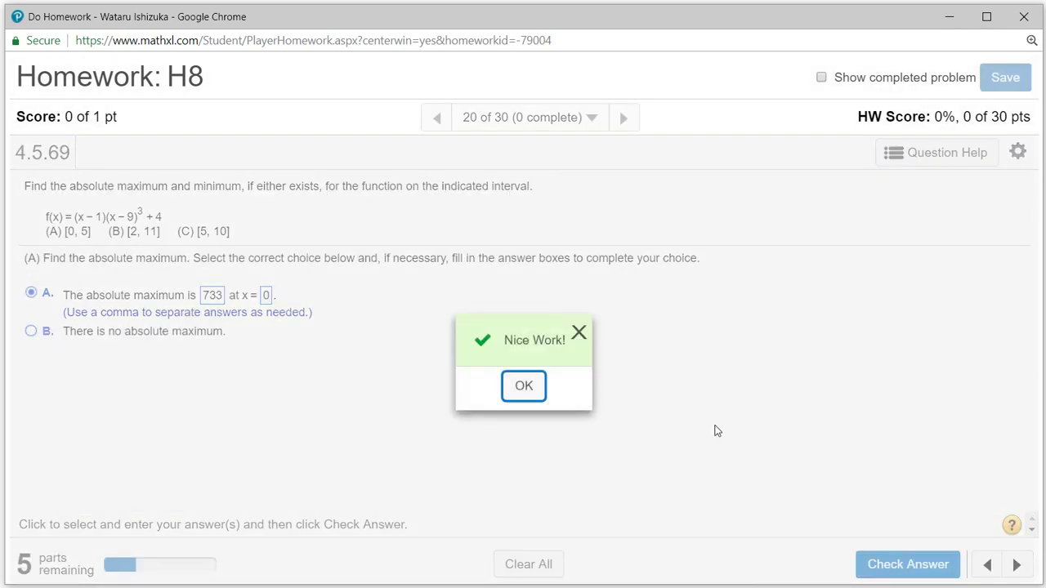
{"action": "left_click", "coordinate": [578, 332]}
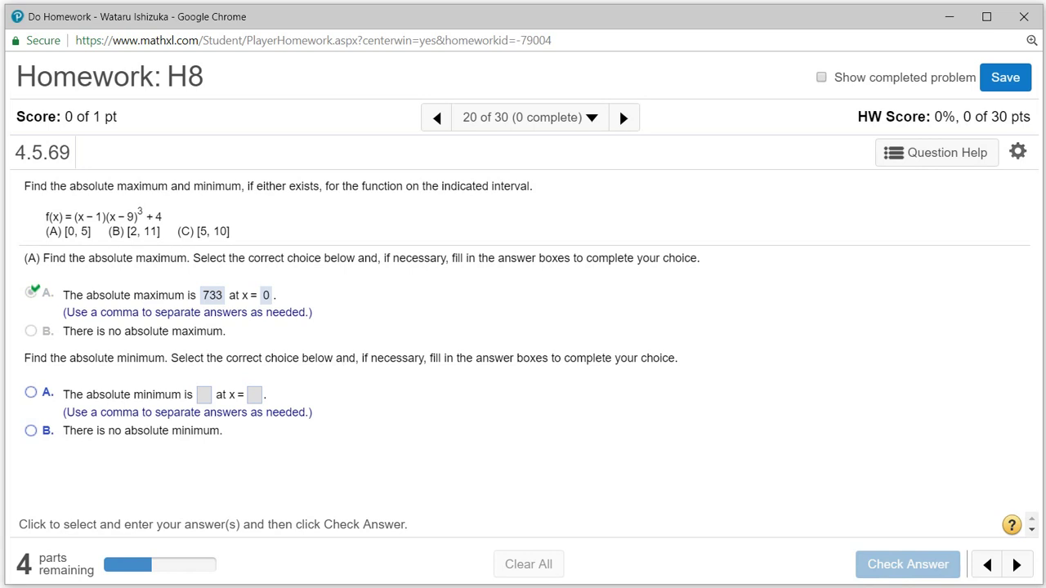
- Enter absolute minimum −428 at x = 3, check the answer, and dismiss the Well done message
{"action": "key", "text": "alt+Tab"}
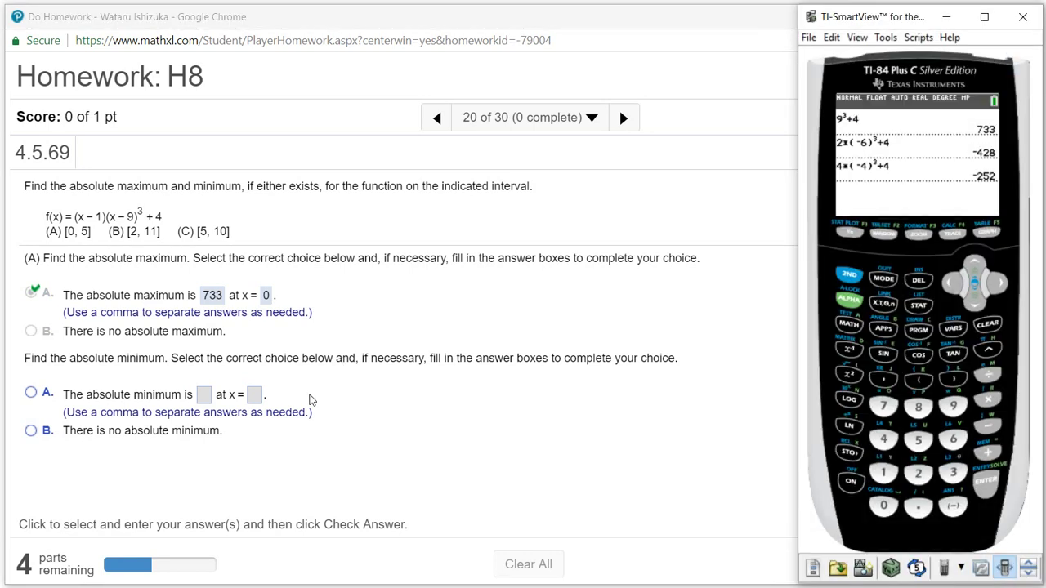
{"action": "left_click", "coordinate": [205, 395]}
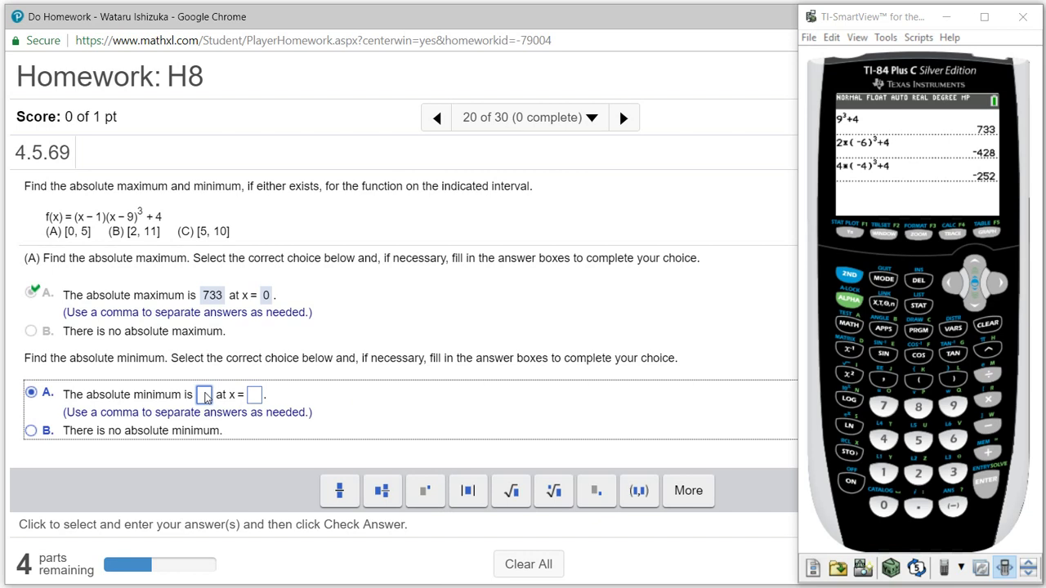
{"action": "type", "text": "-"}
{"action": "type", "text": "428"}
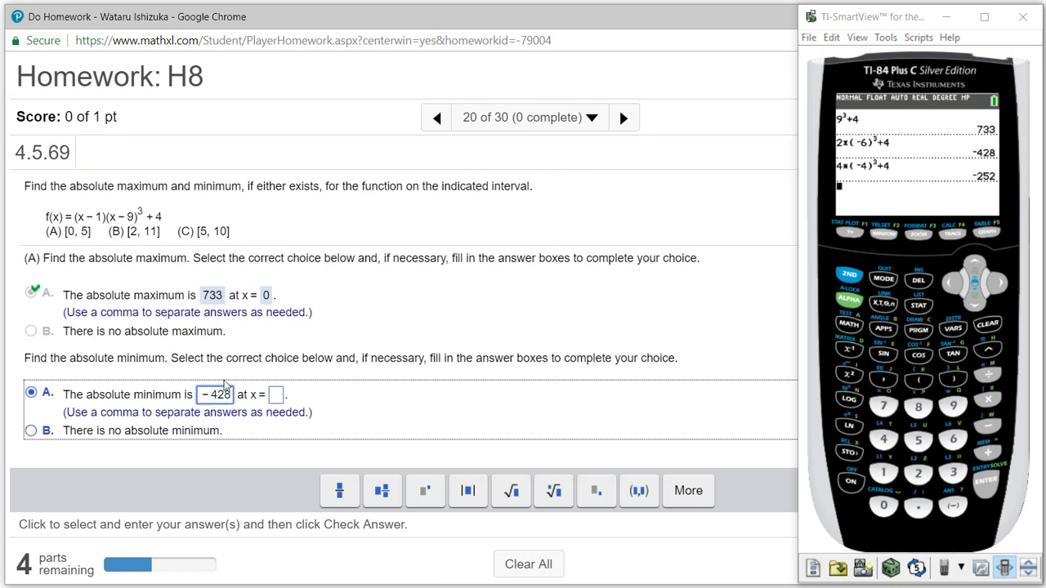
{"action": "left_click", "coordinate": [279, 397]}
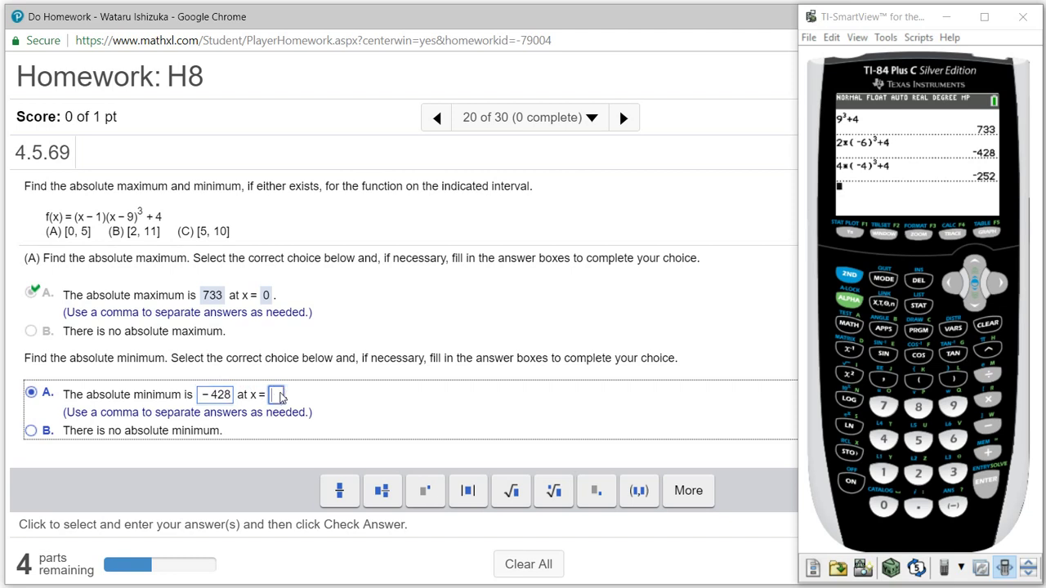
{"action": "type", "text": "3"}
{"action": "key", "text": "alt+Tab"}
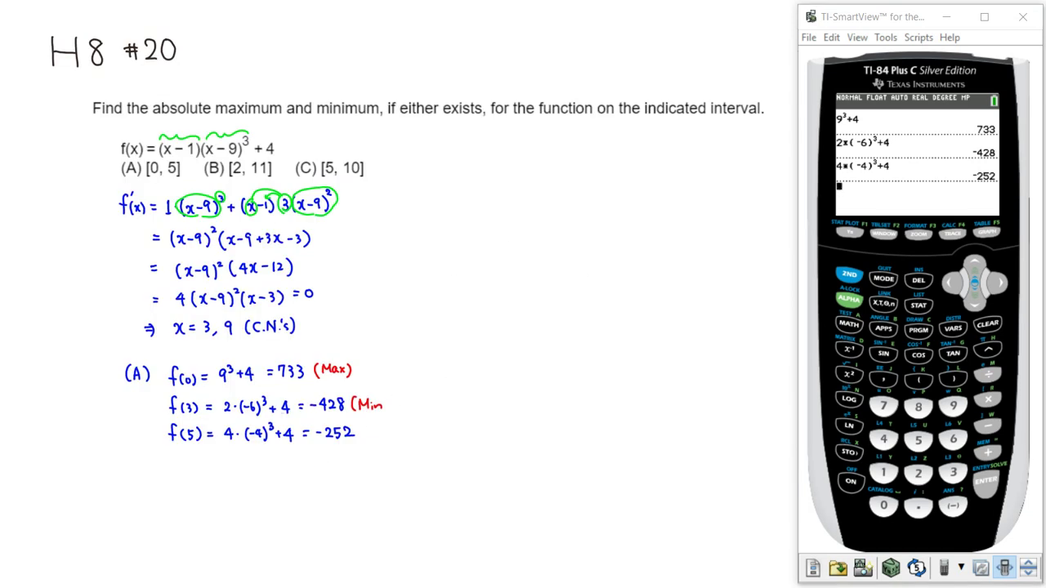
{"action": "key", "text": "alt+Tab"}
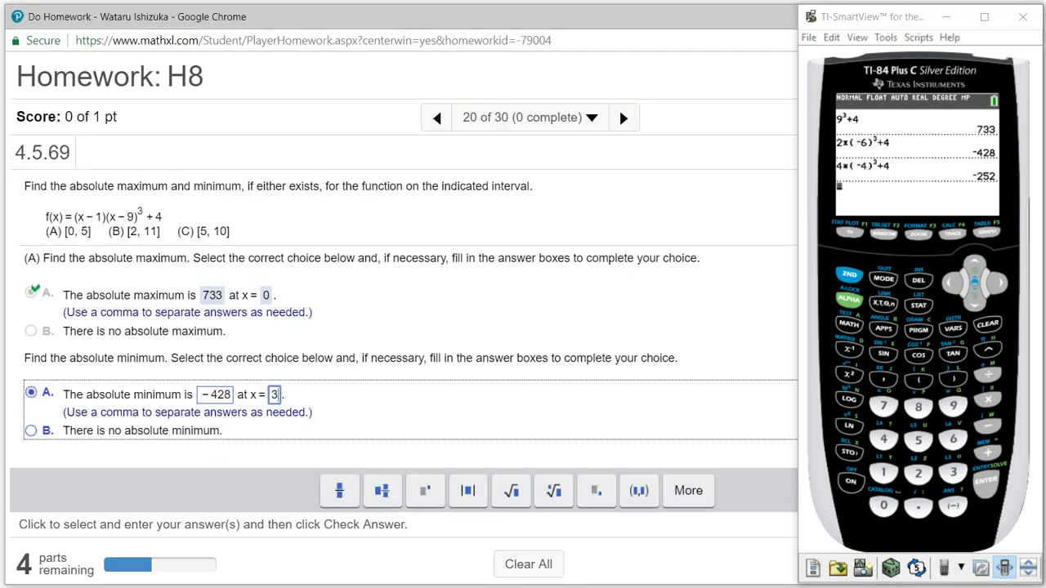
{"action": "left_click", "coordinate": [946, 16]}
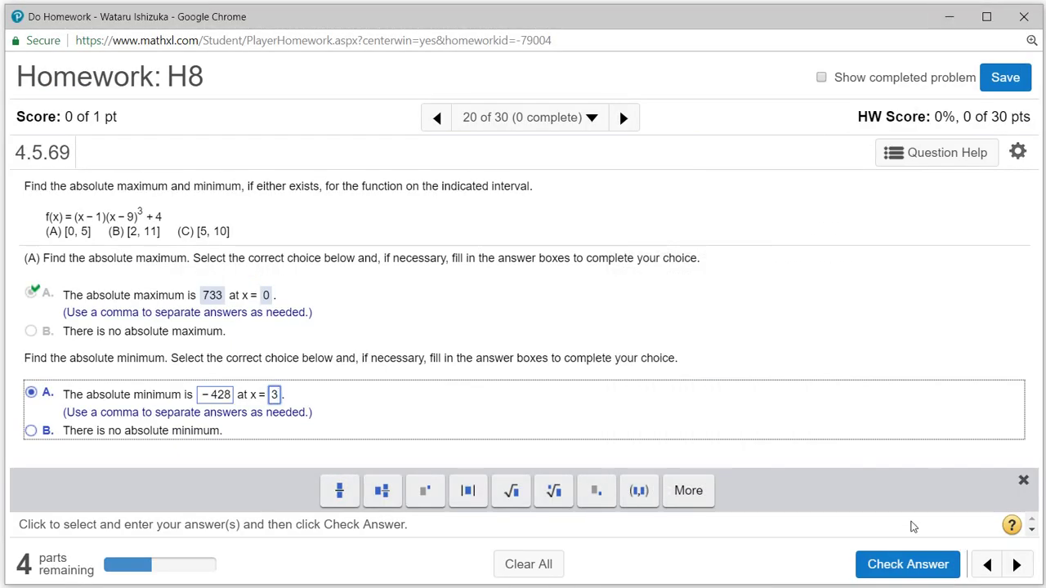
{"action": "left_click", "coordinate": [907, 565]}
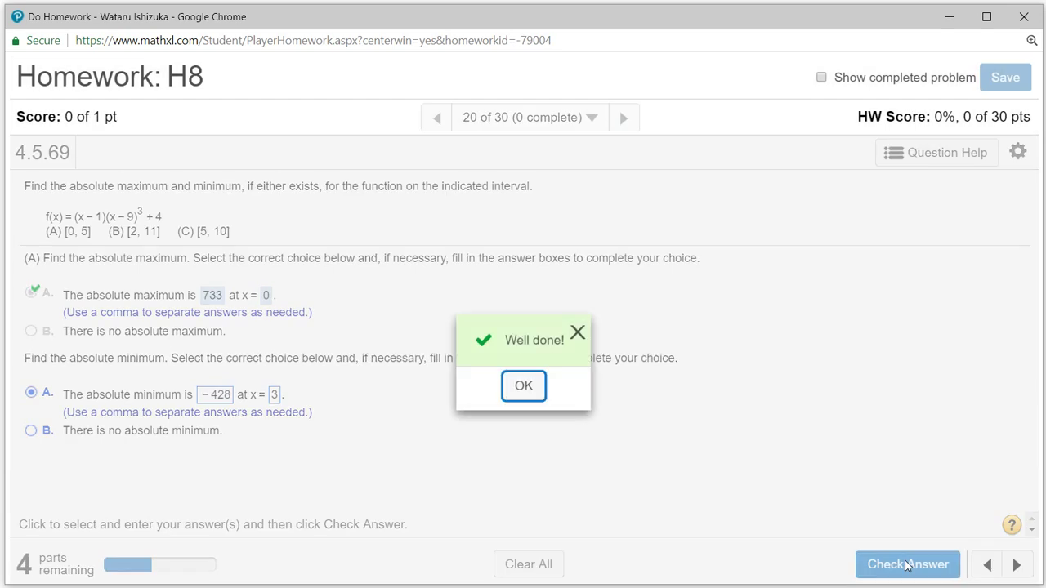
{"action": "left_click", "coordinate": [577, 335]}
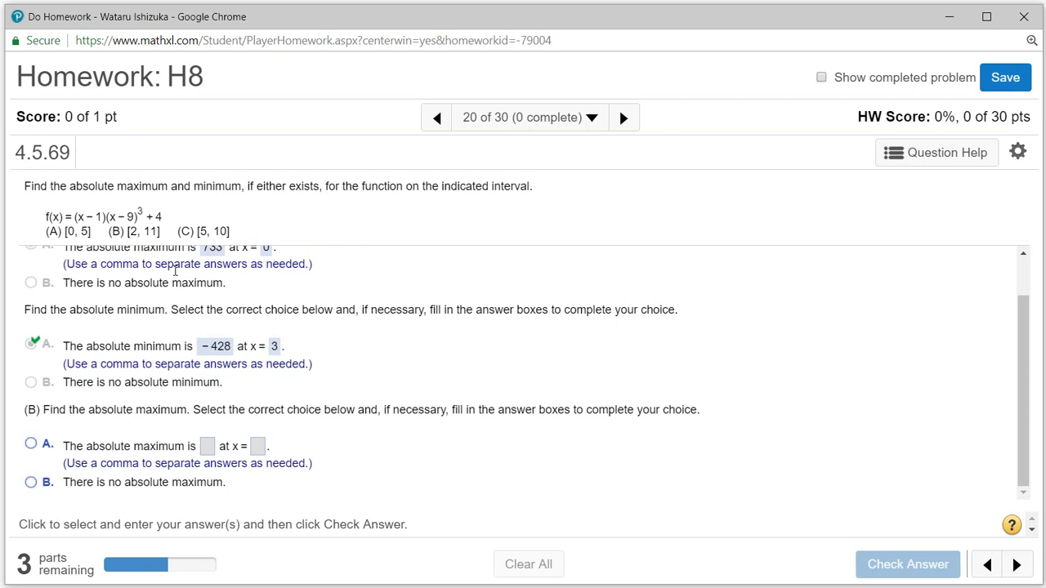
{"action": "scroll", "coordinate": [346, 266], "scroll_direction": "up", "scroll_amount": 1}
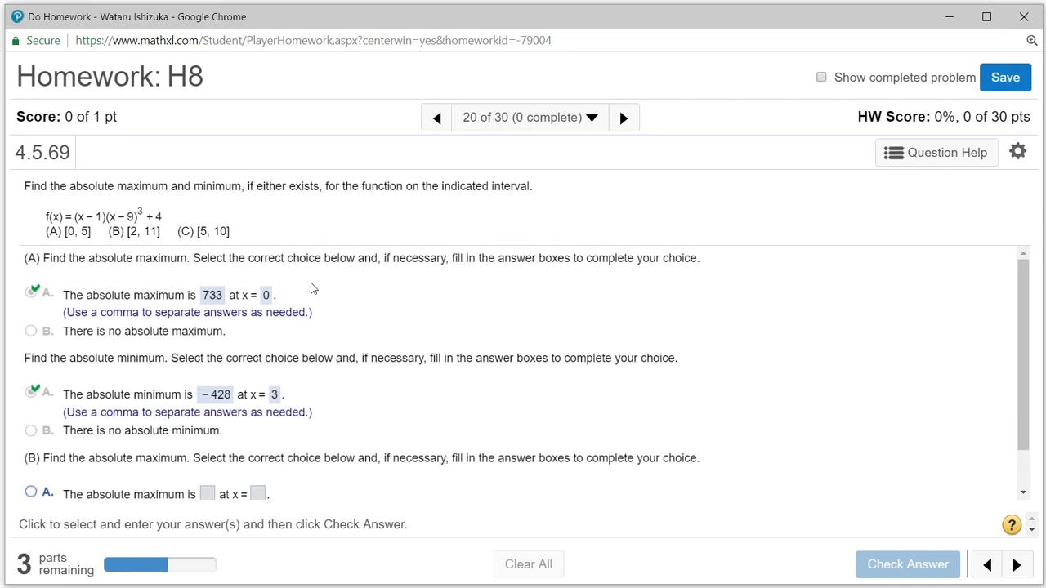